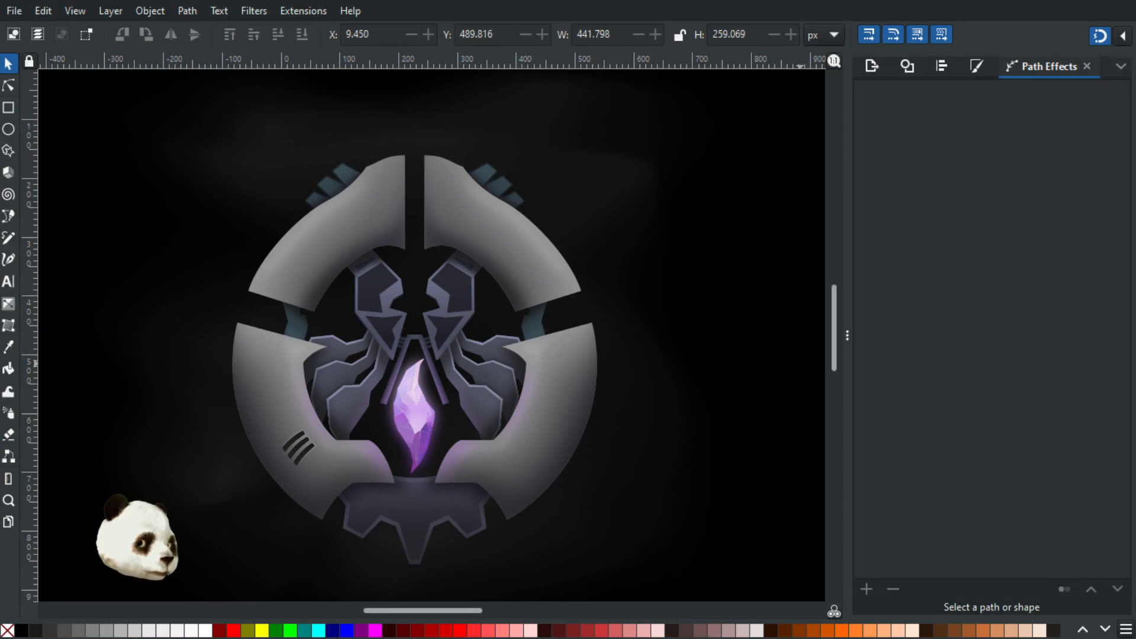
# - Inspect the decal group on the upper right plate and the area around the crystal
pyautogui.click(470, 209)
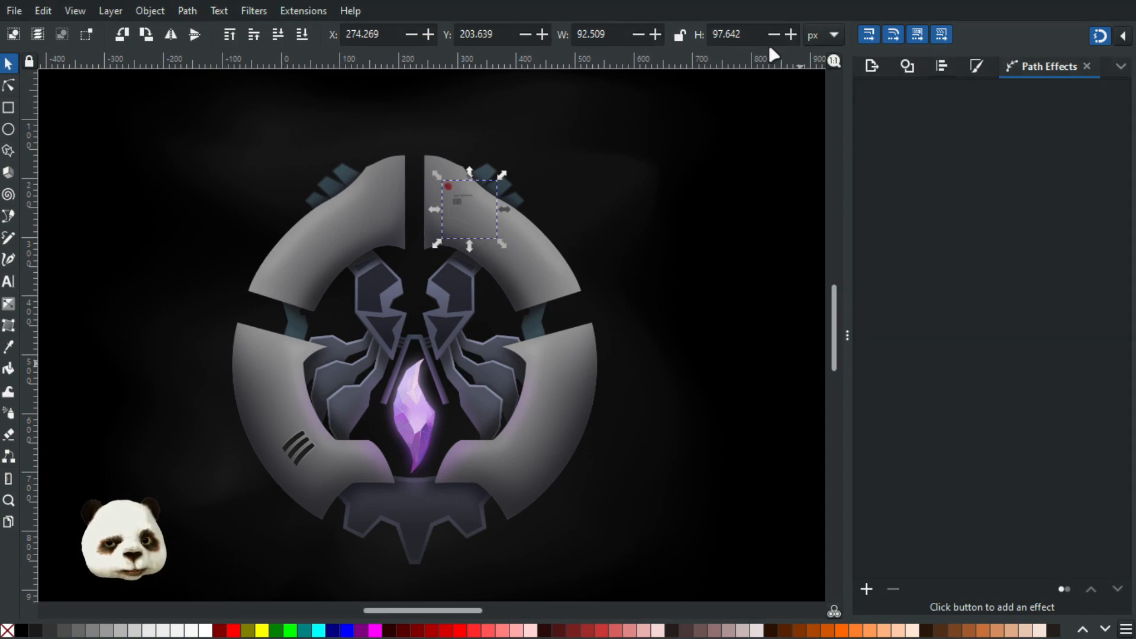
pyautogui.click(695, 200)
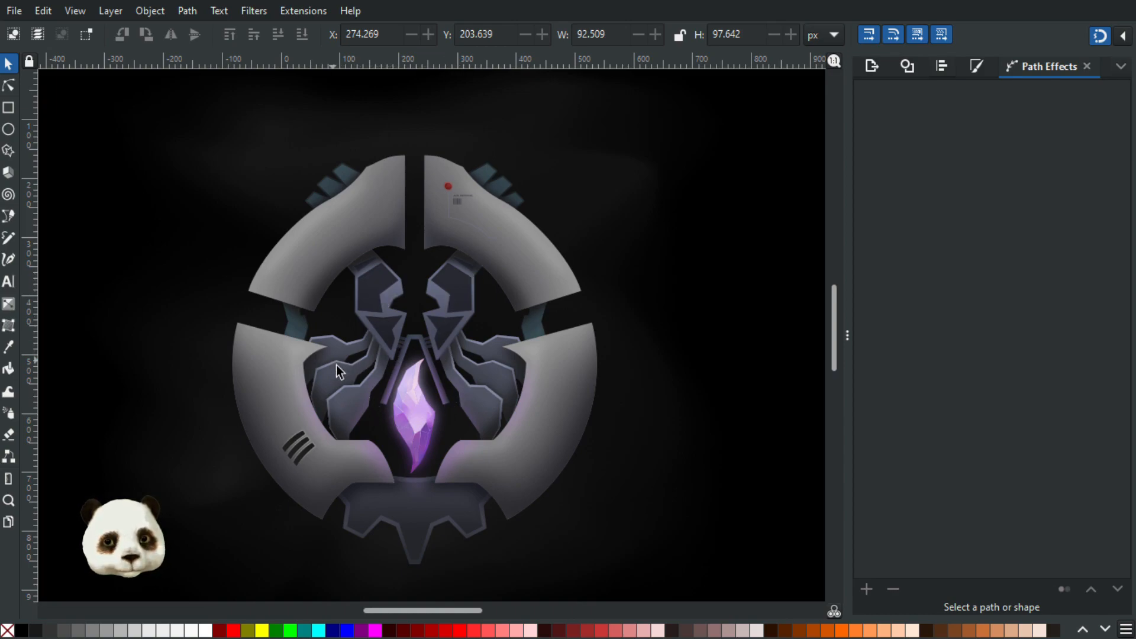
pyautogui.scroll(1, 334, 415)
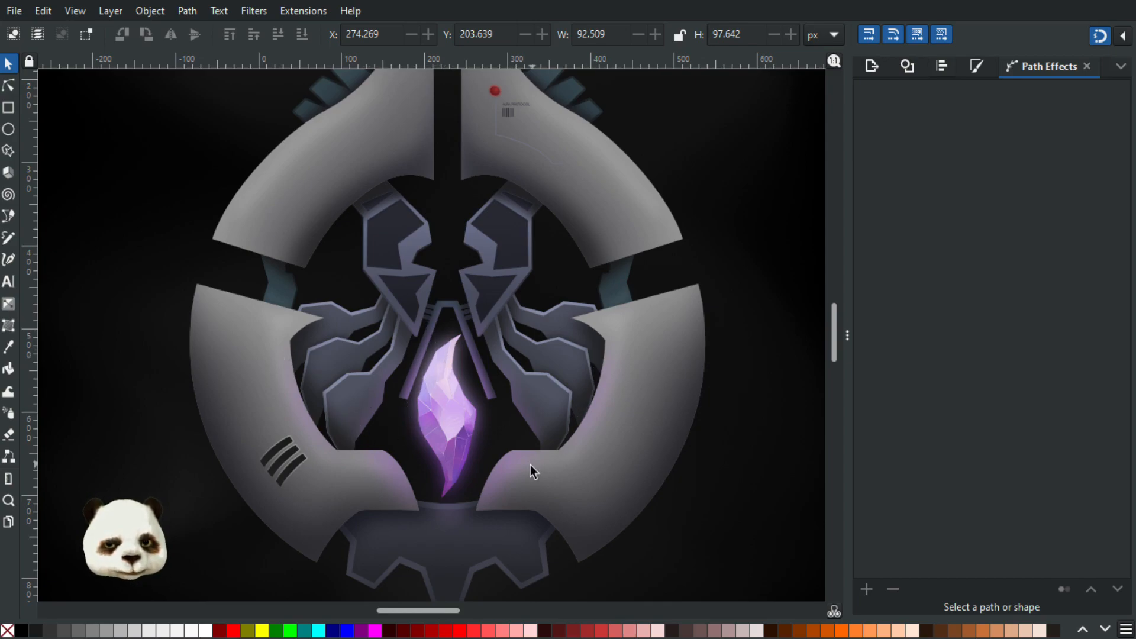
pyautogui.scroll(-3, 526, 464)
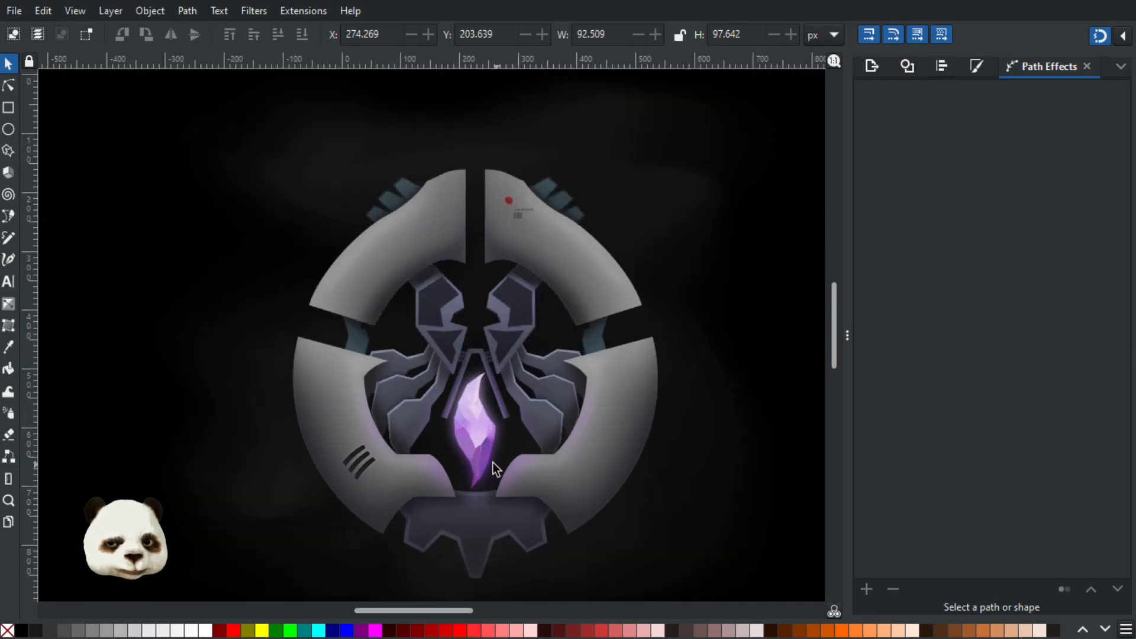
pyautogui.scroll(1, 471, 516)
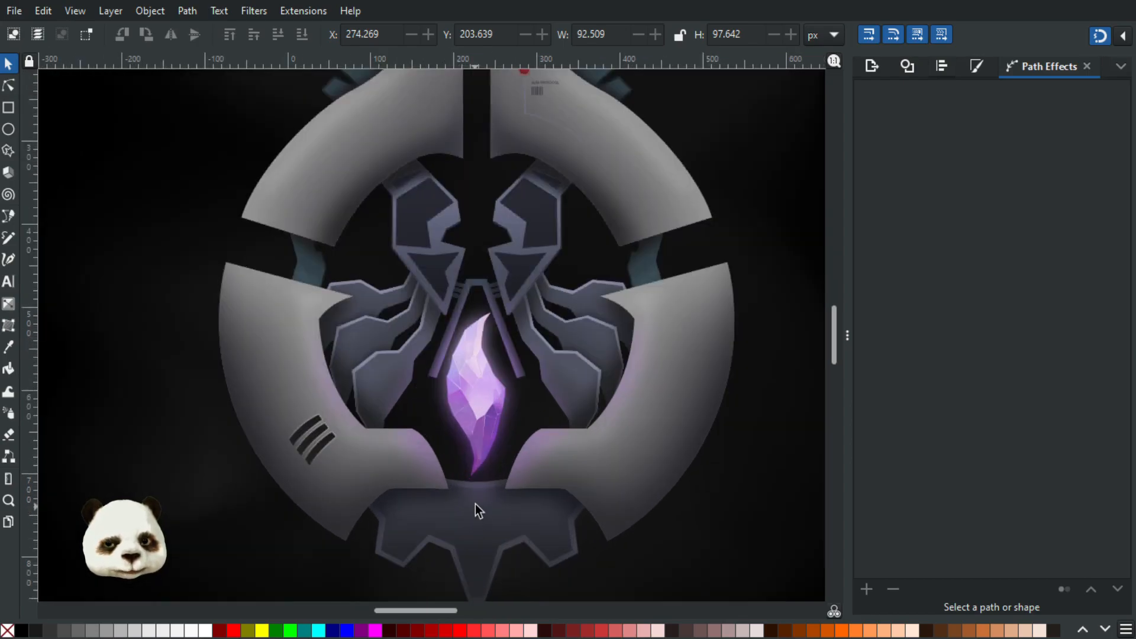
# - Raise the opacity of the blurred purple glow on the base below the crystal to 60%
pyautogui.click(480, 499)
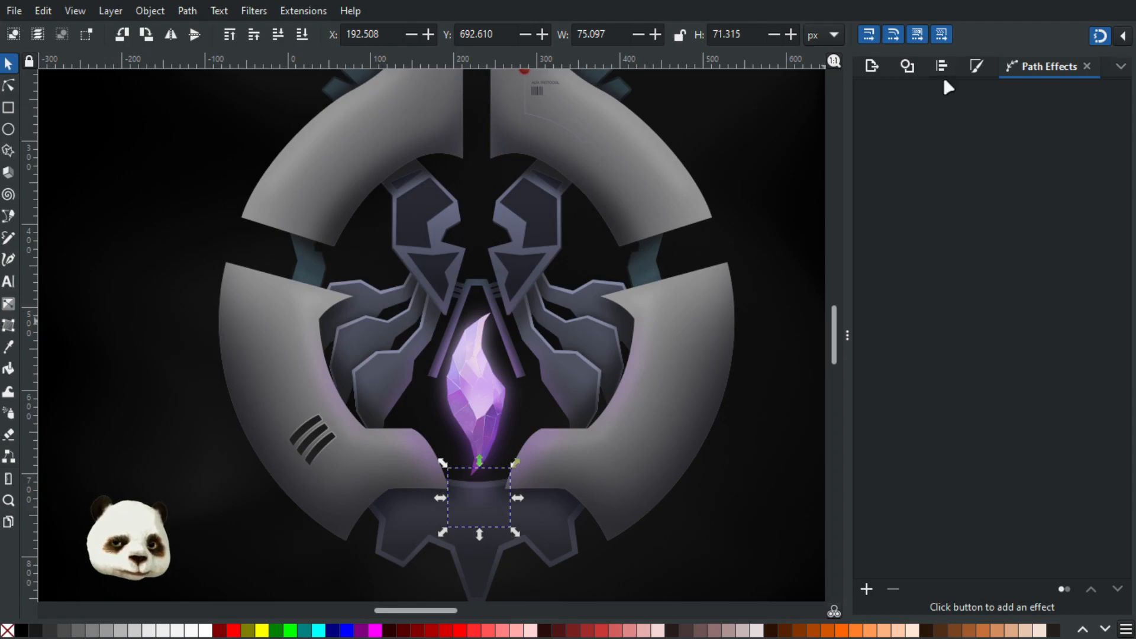
pyautogui.click(971, 60)
pyautogui.moveTo(952, 598); pyautogui.dragTo(964, 600)
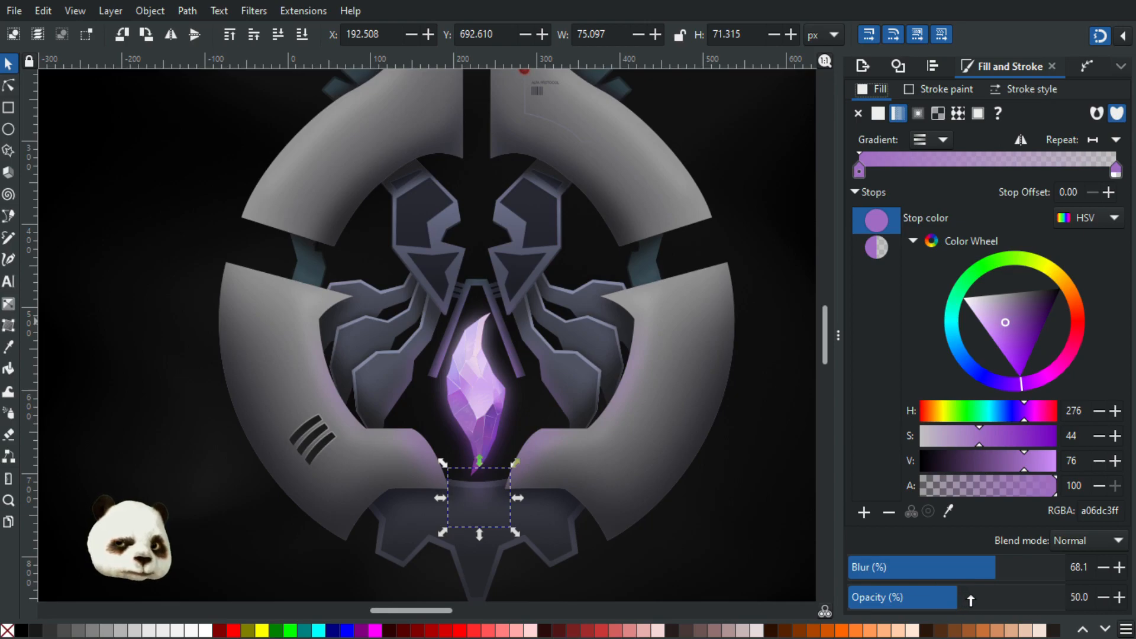
pyautogui.click(978, 598)
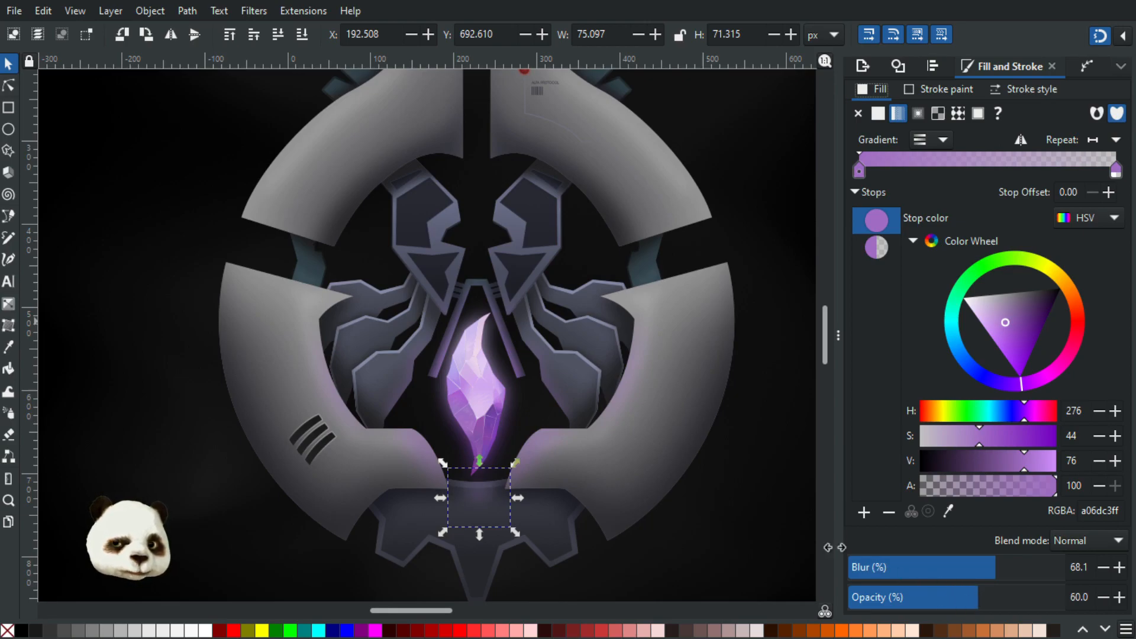
pyautogui.click(730, 446)
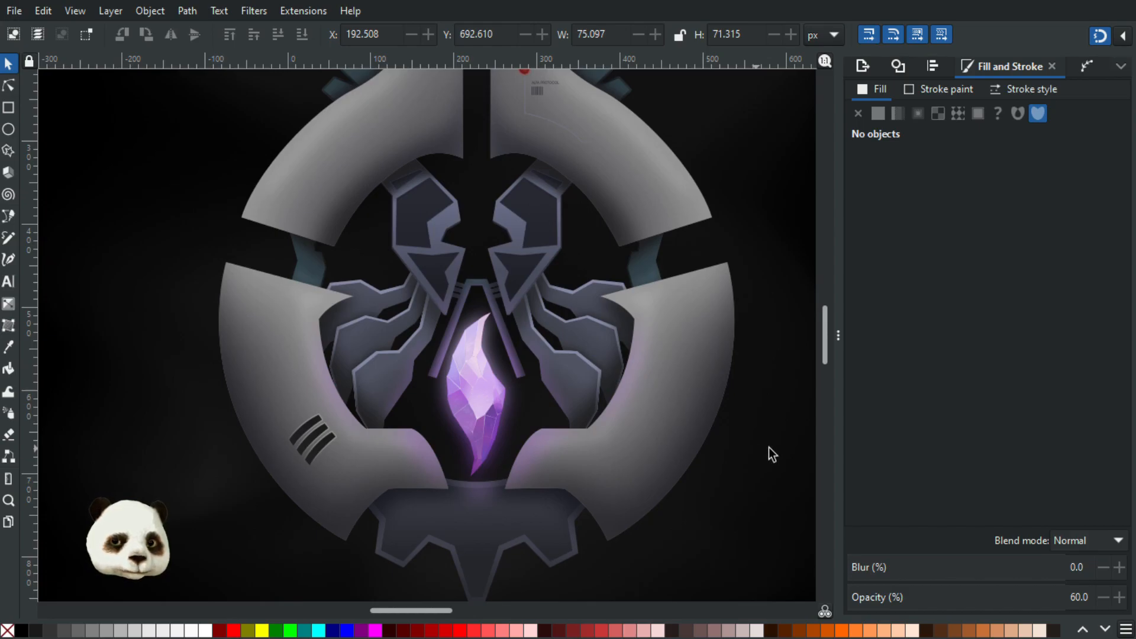
# - Examine the red light, ALFA PROTOCOL text, barcode and thin trace line on the upper right plate, and the emblem as a whole
pyautogui.scroll(-1, 769, 416)
pyautogui.moveTo(766, 416); pyautogui.dragTo(698, 422)
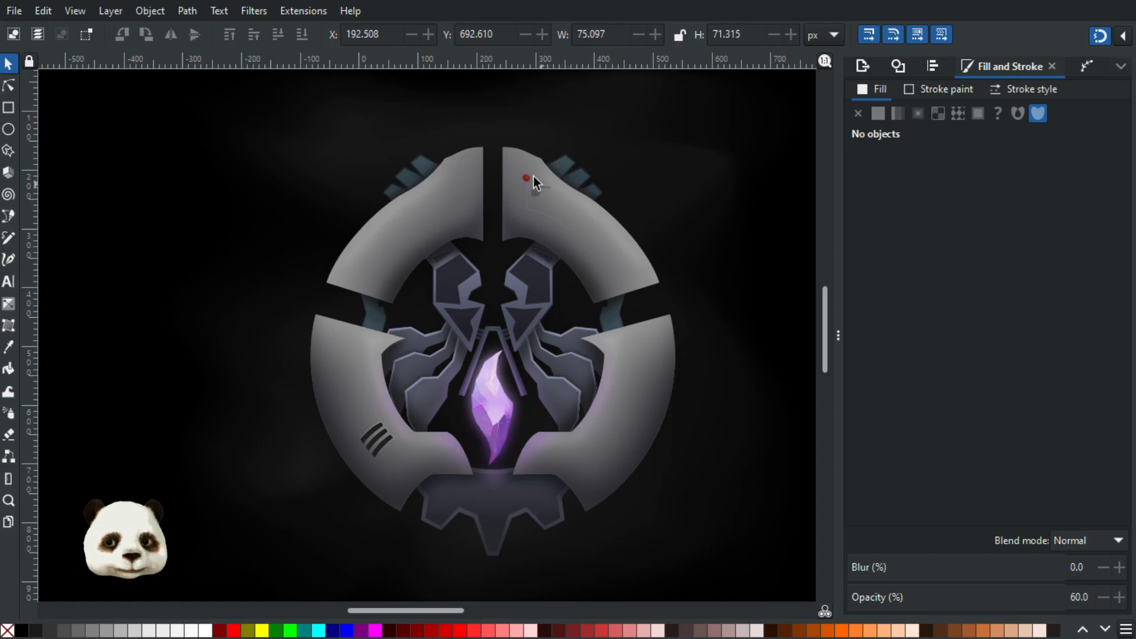
pyautogui.scroll(5, 532, 160)
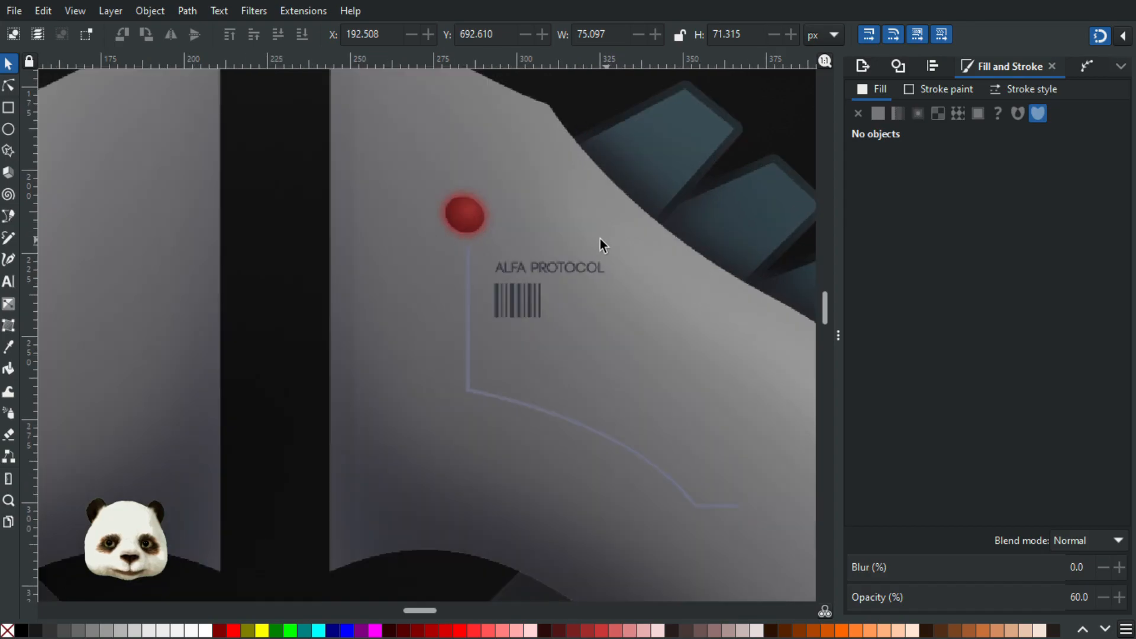
pyautogui.scroll(1, 601, 239)
pyautogui.scroll(-3, 514, 403)
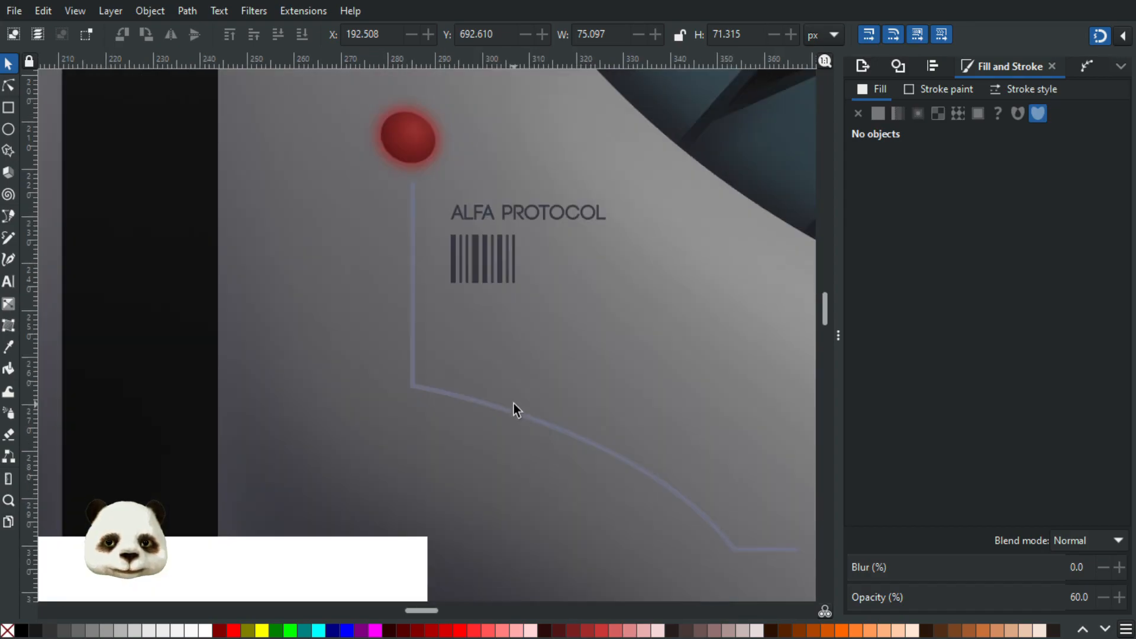
pyautogui.scroll(-3, 514, 403)
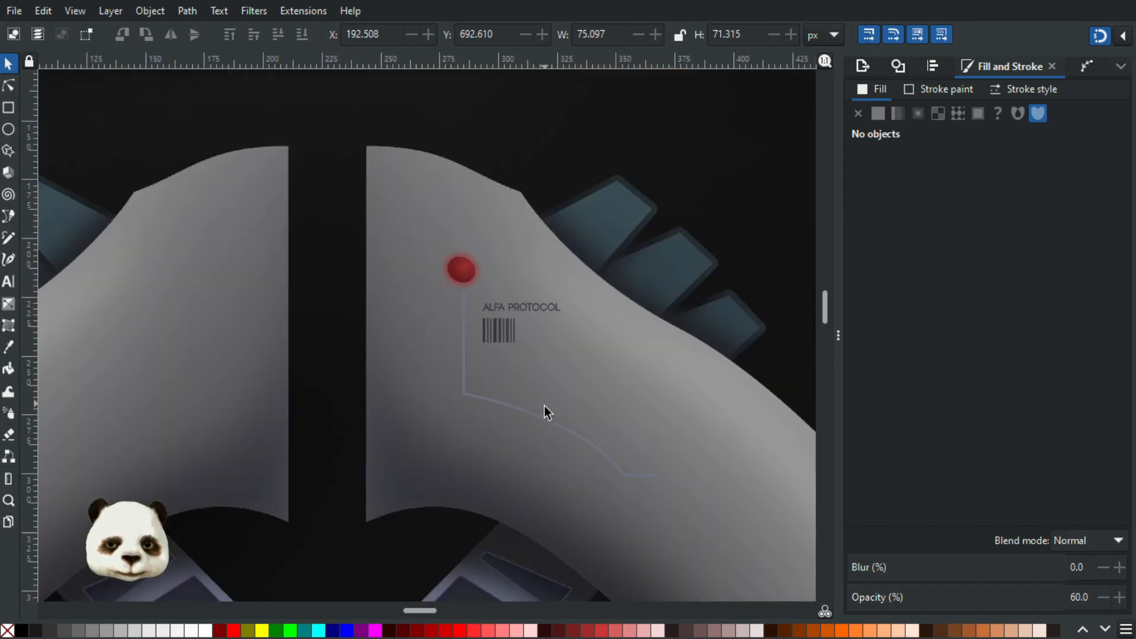
pyautogui.scroll(-3, 544, 406)
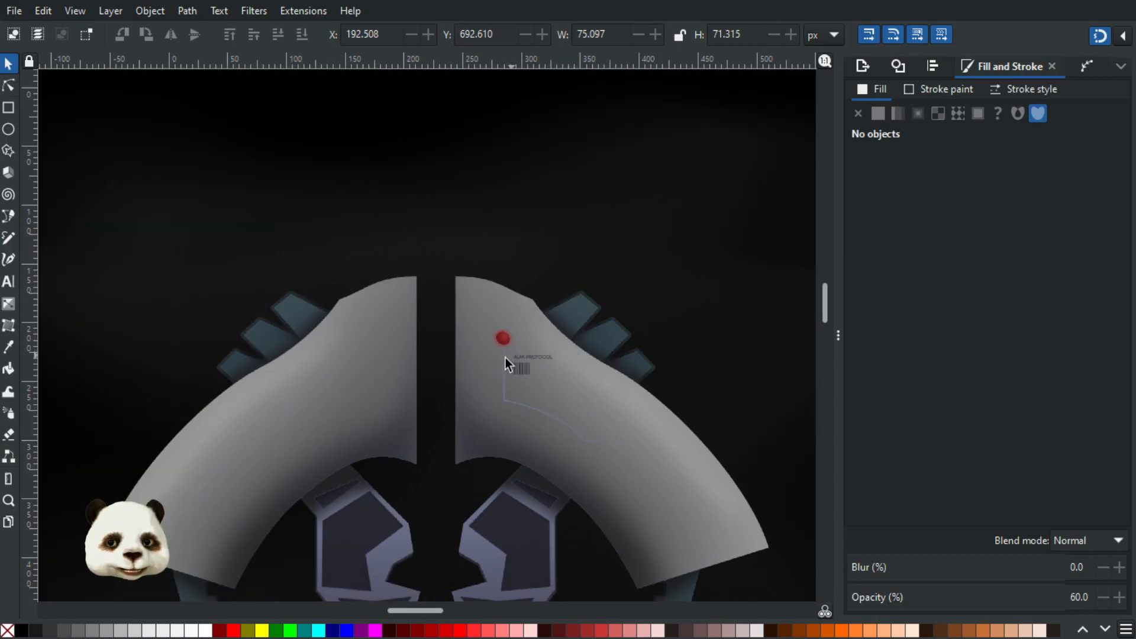
pyautogui.scroll(-5, 501, 358)
pyautogui.scroll(1, 627, 414)
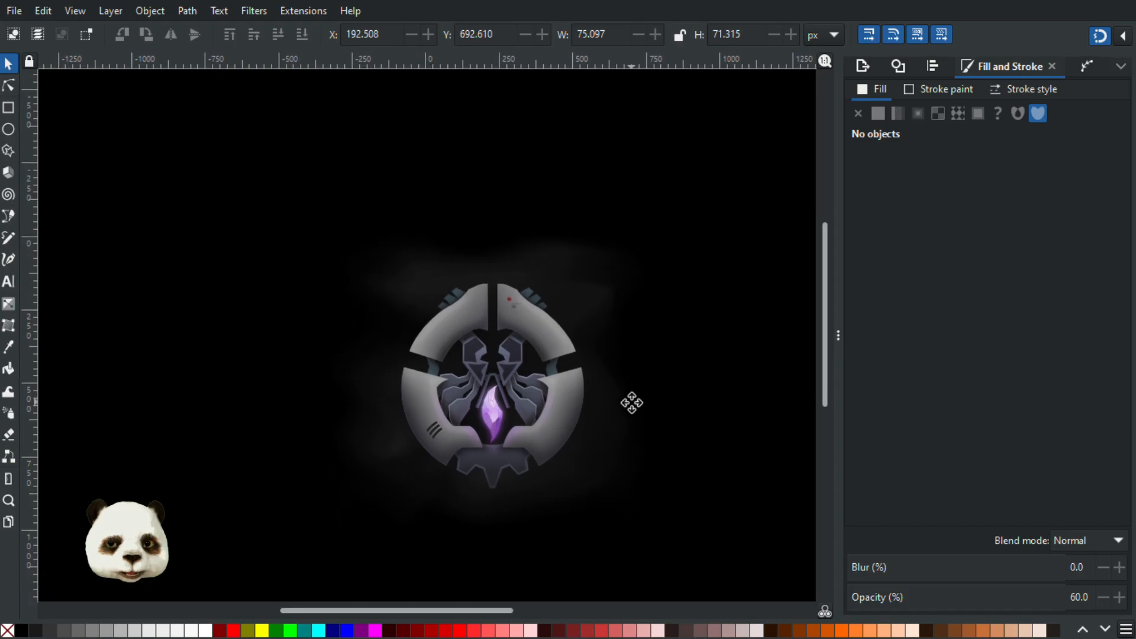
pyautogui.scroll(2, 537, 392)
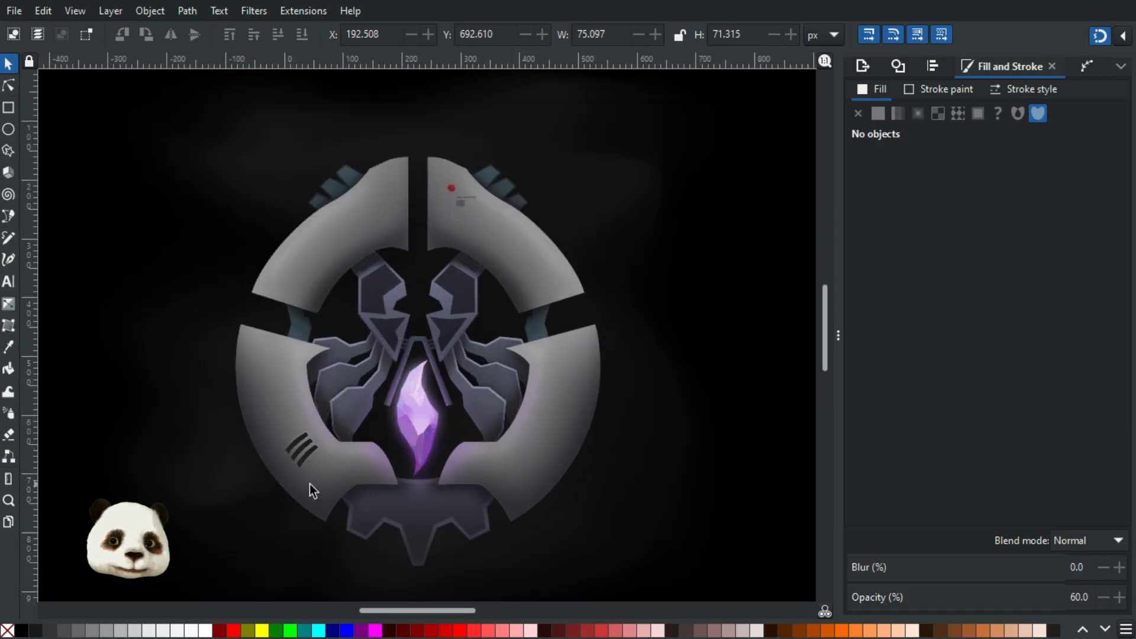
pyautogui.scroll(2, 360, 481)
pyautogui.scroll(-2, 503, 500)
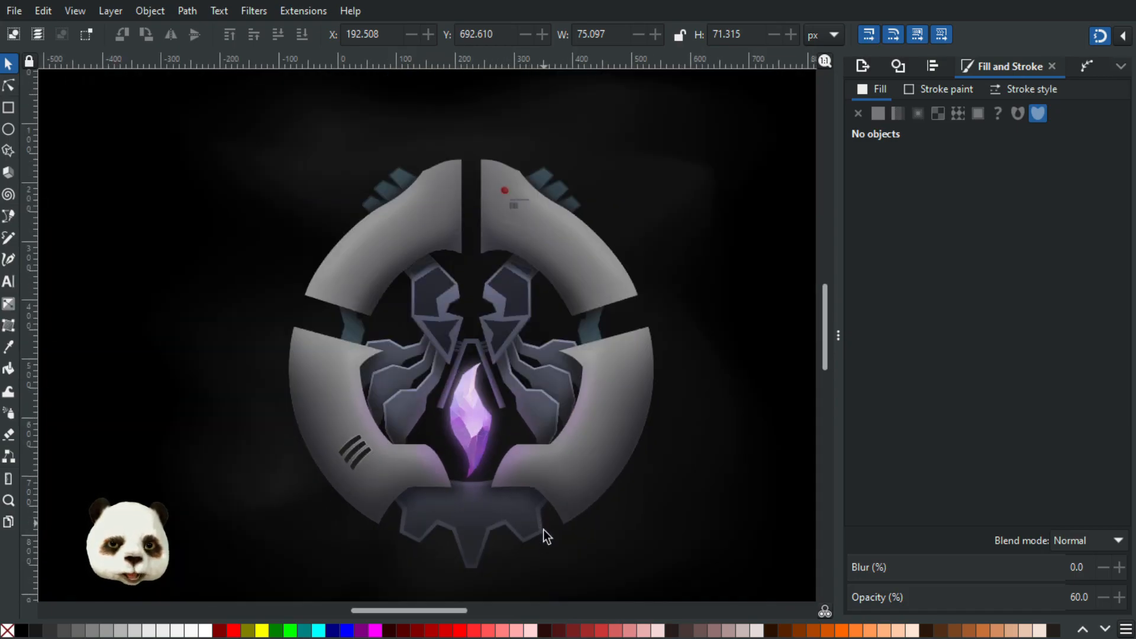
# - Compare the Mirror symmetry settings of the toothed base, the frame above the crystal and the large grey plates
pyautogui.scroll(2, 509, 565)
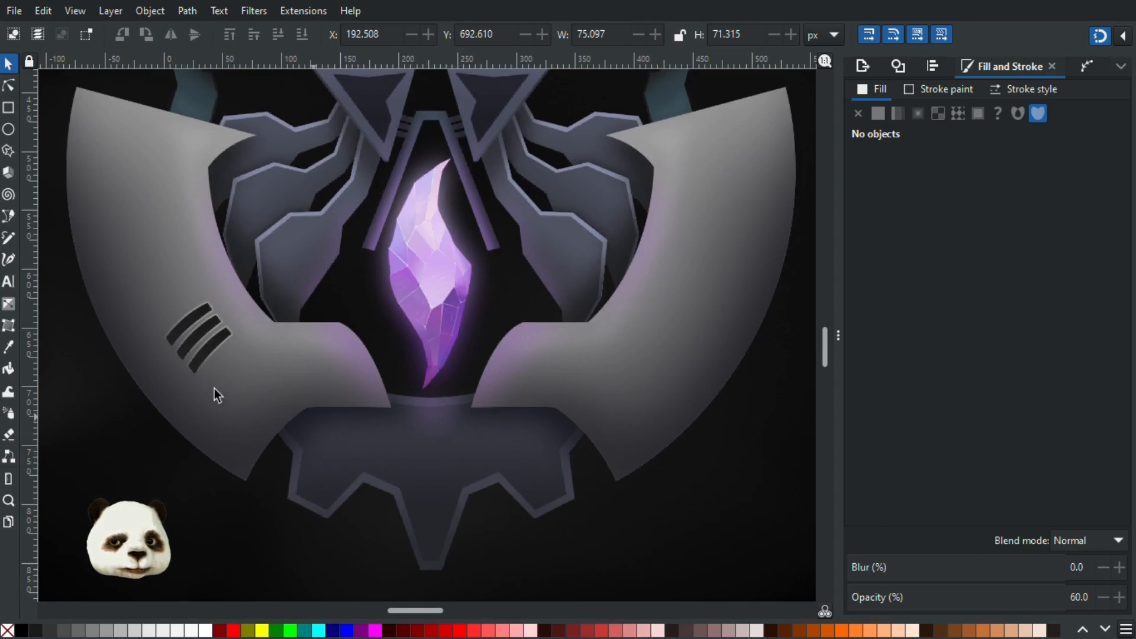
pyautogui.click(357, 470)
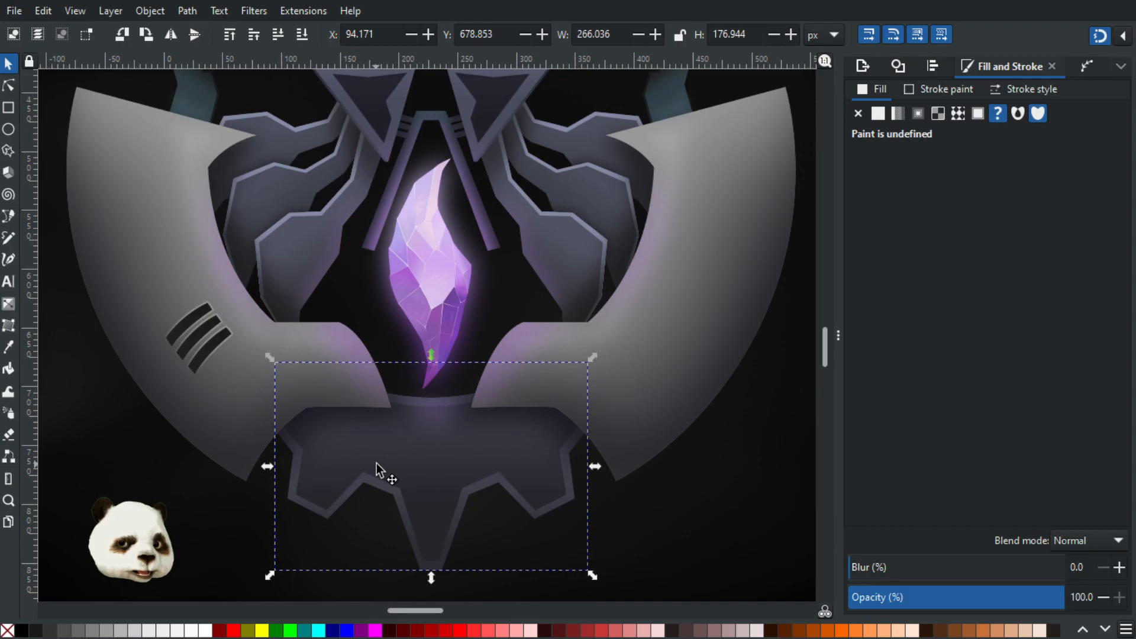
pyautogui.click(1079, 68)
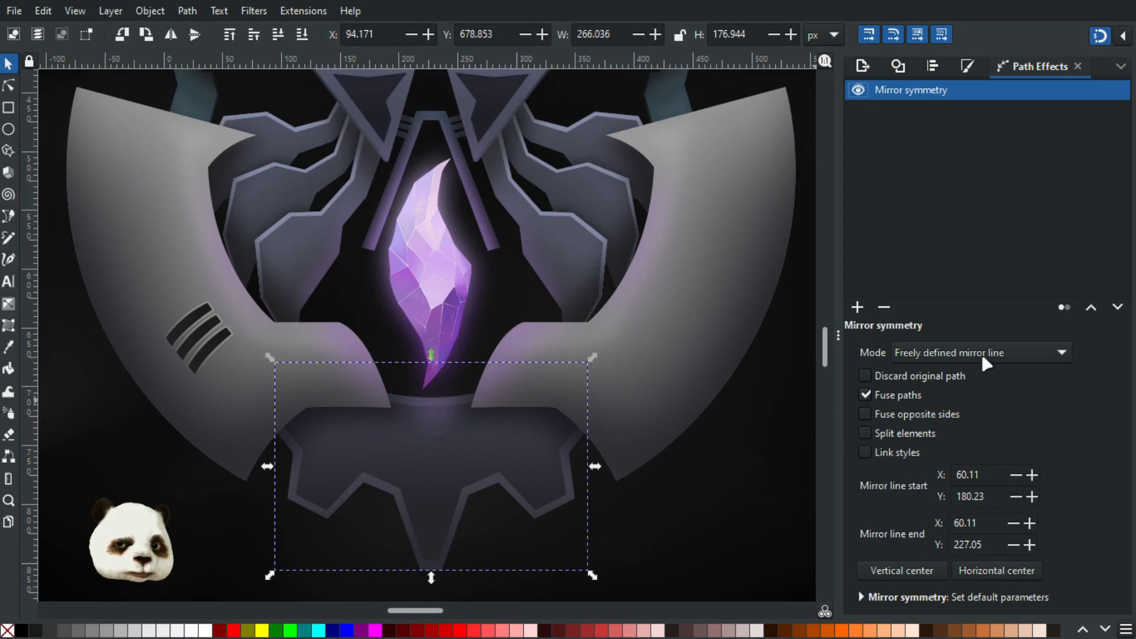
pyautogui.click(430, 122)
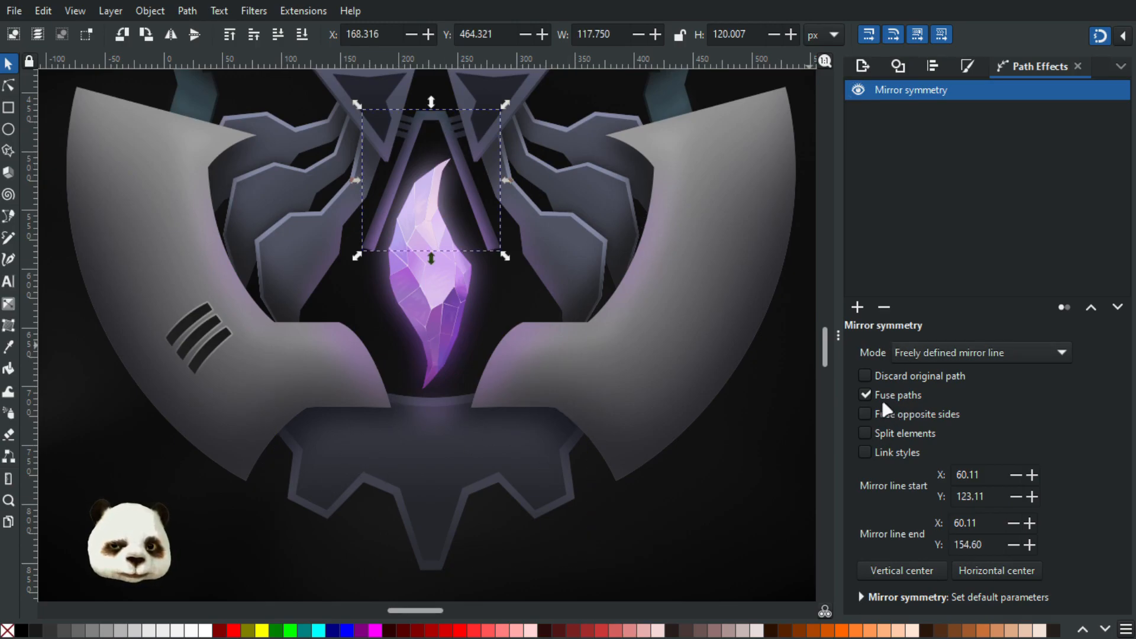
pyautogui.click(126, 191)
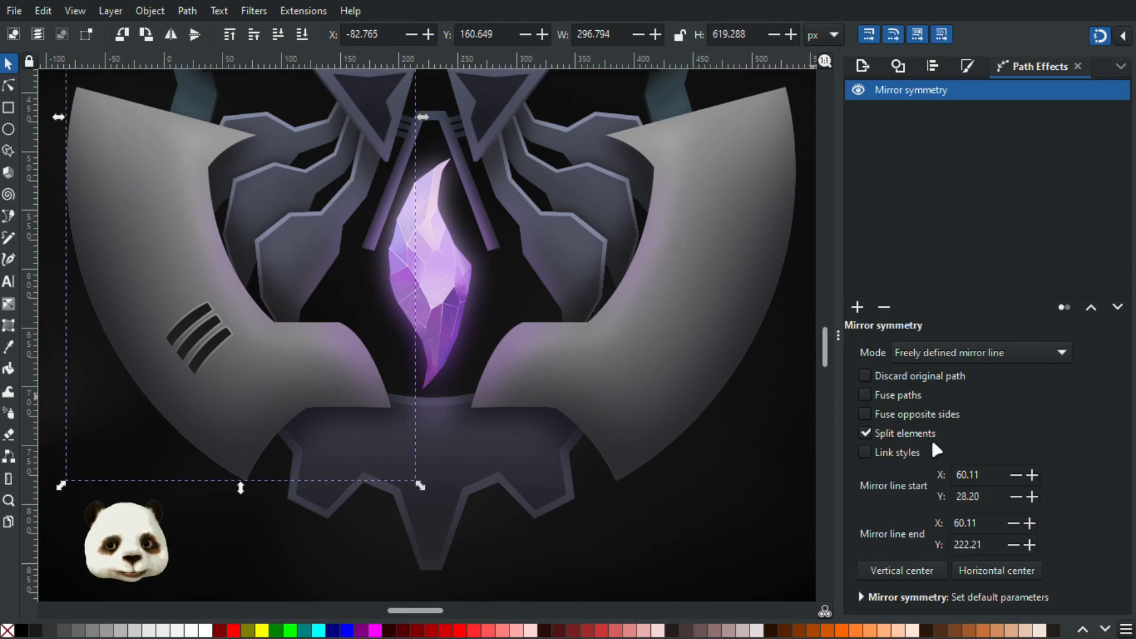
pyautogui.click(769, 469)
# - Create a new blank document and show its window full screen
pyautogui.click(15, 11)
pyautogui.click(76, 46)
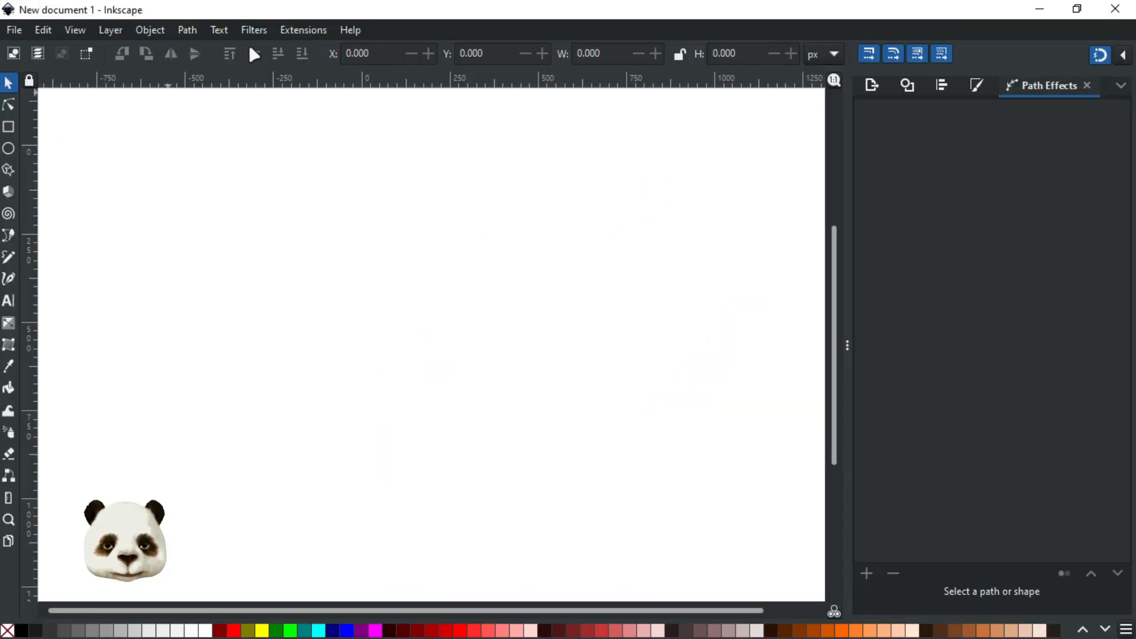
pyautogui.press('F11')
# - Draw a rectangle about 942 by 895 px and fill it with dark grey 1a1a1a at 100% opacity
pyautogui.click(9, 107)
pyautogui.moveTo(176, 147); pyautogui.dragTo(508, 462)
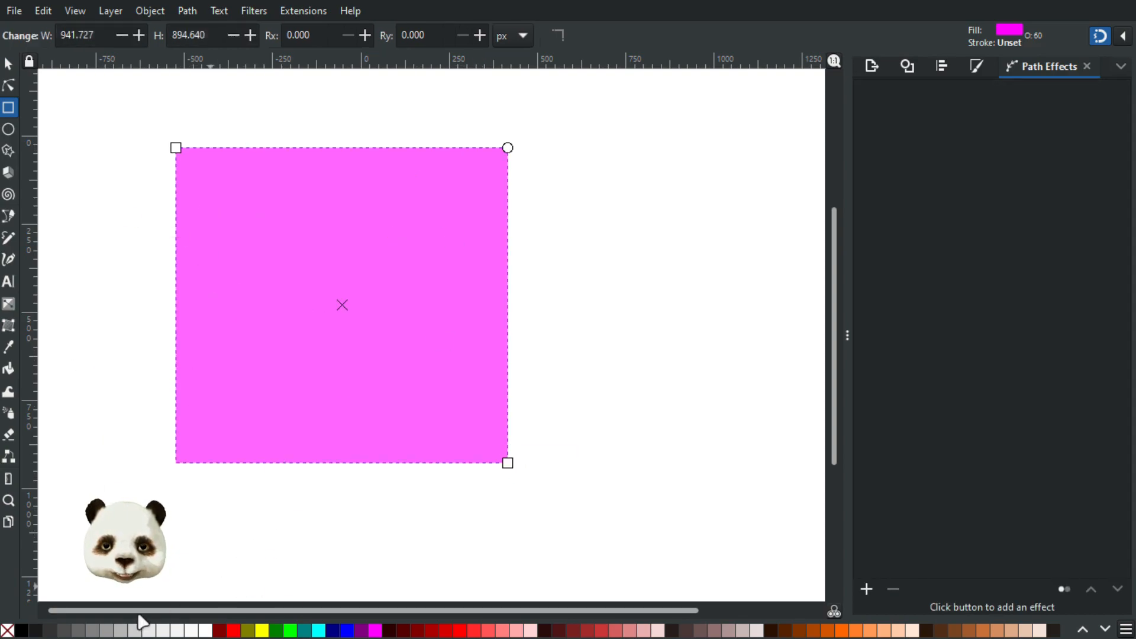
pyautogui.click(48, 632)
pyautogui.click(24, 631)
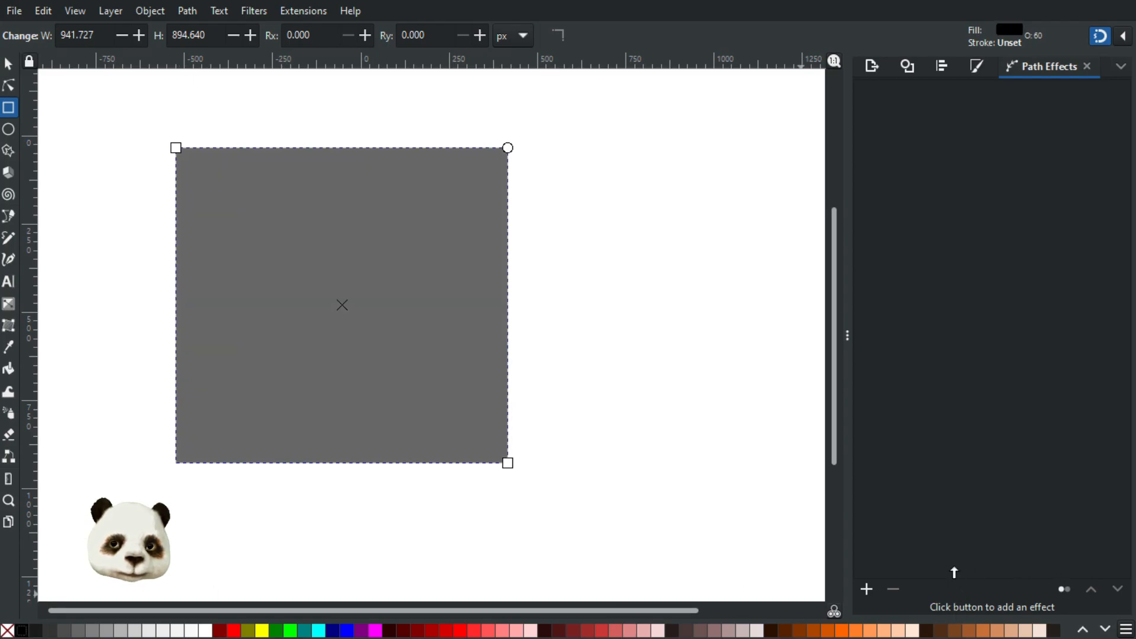
pyautogui.hotkey('ctrl', 'shift', 'f')
pyautogui.moveTo(970, 592); pyautogui.dragTo(1103, 595)
pyautogui.click(35, 631)
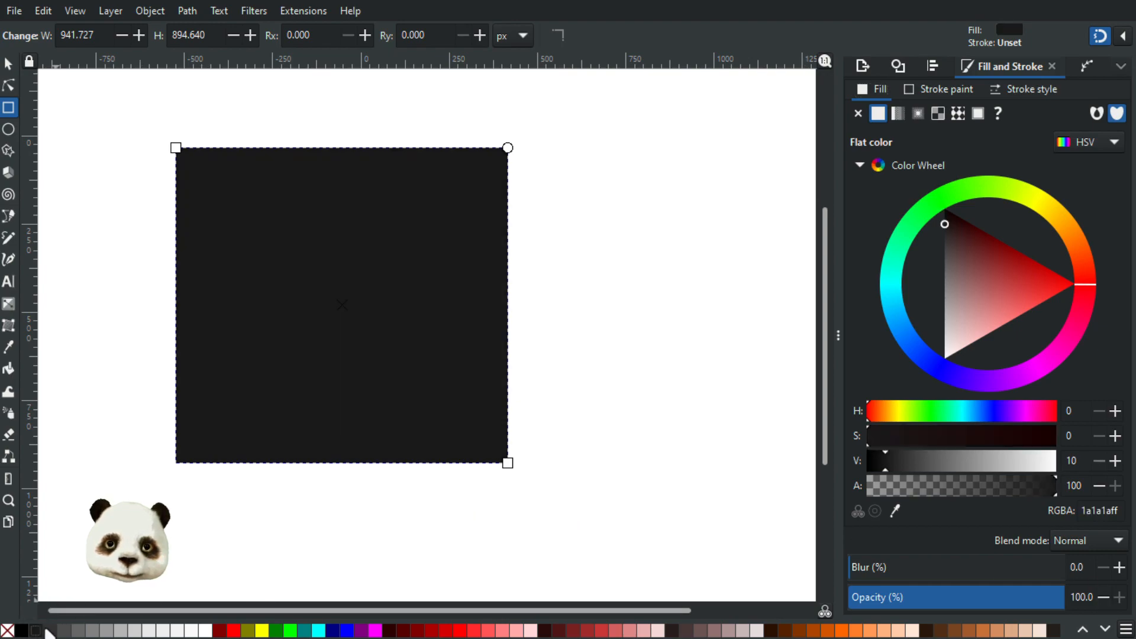
# - Apply the Mirror symmetry path effect to the dark grey rectangle
pyautogui.click(8, 63)
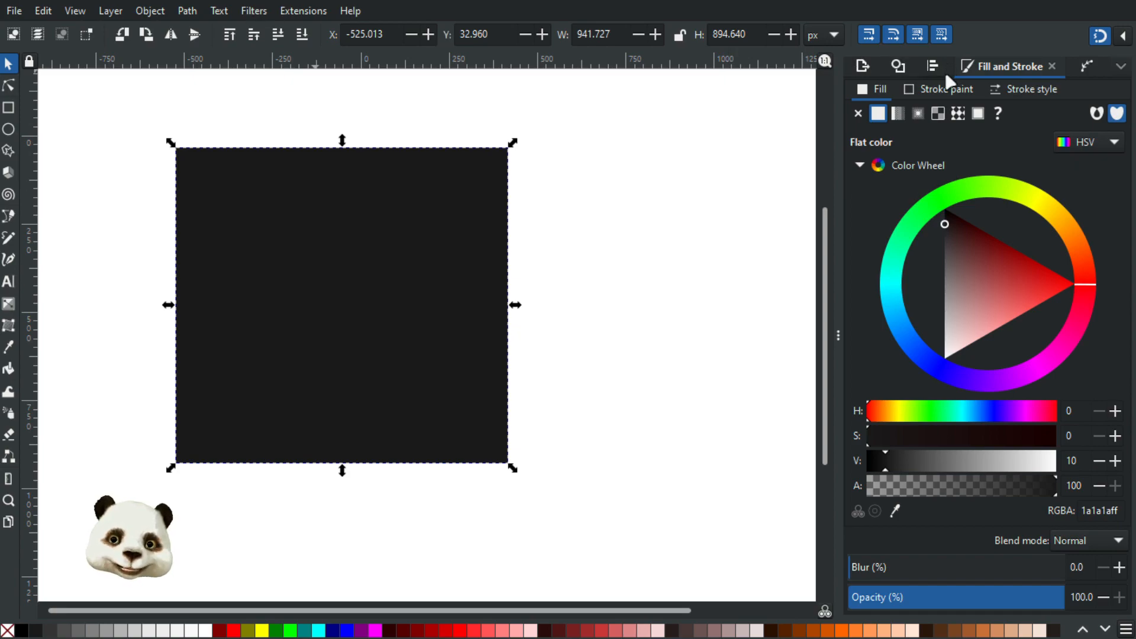
pyautogui.click(1086, 66)
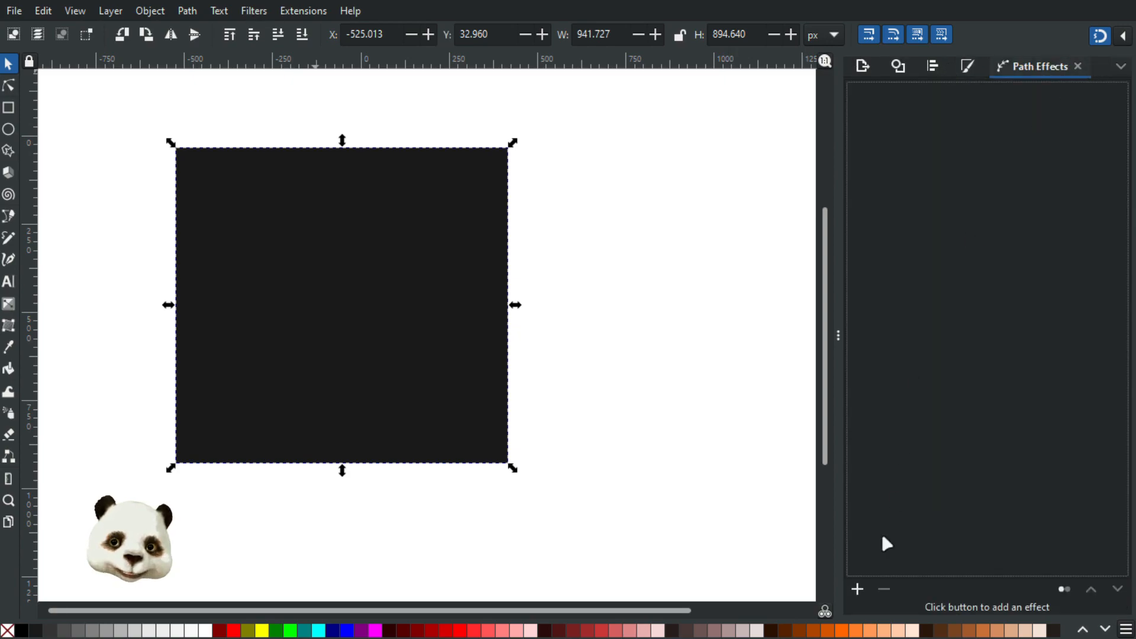
pyautogui.click(857, 589)
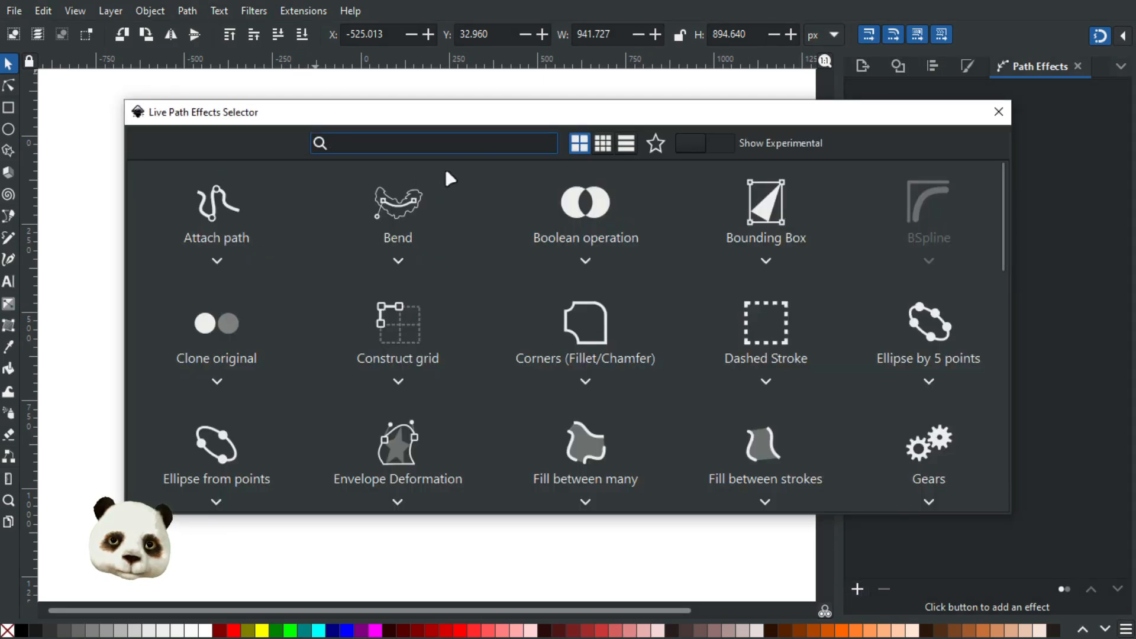
pyautogui.write('mir')
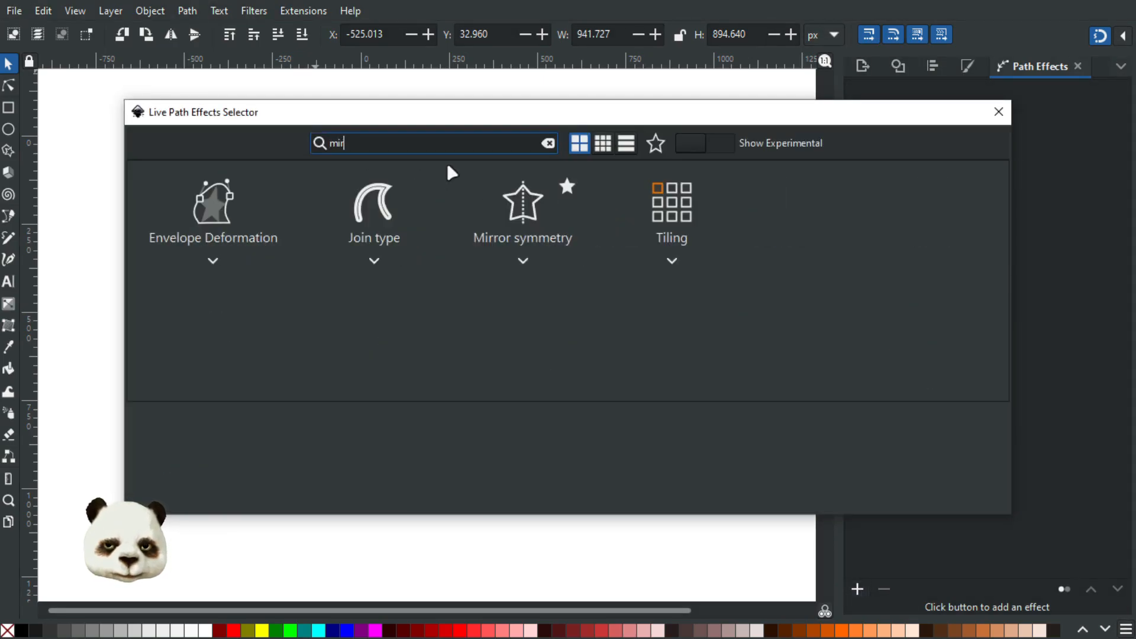
pyautogui.click(200, 207)
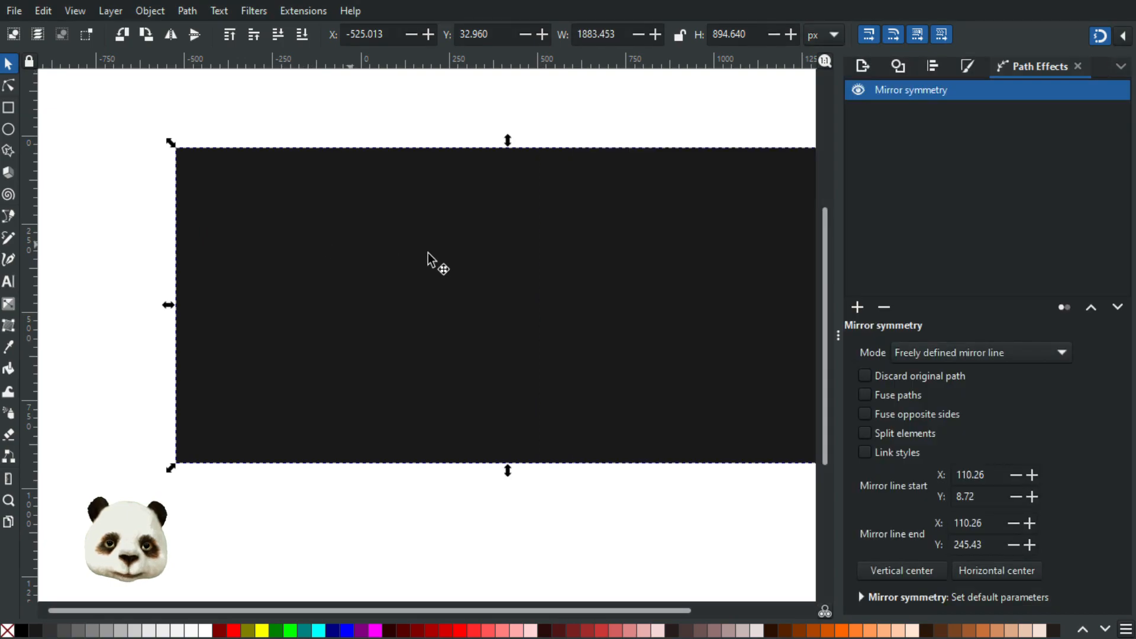
pyautogui.moveTo(563, 267); pyautogui.dragTo(476, 284)
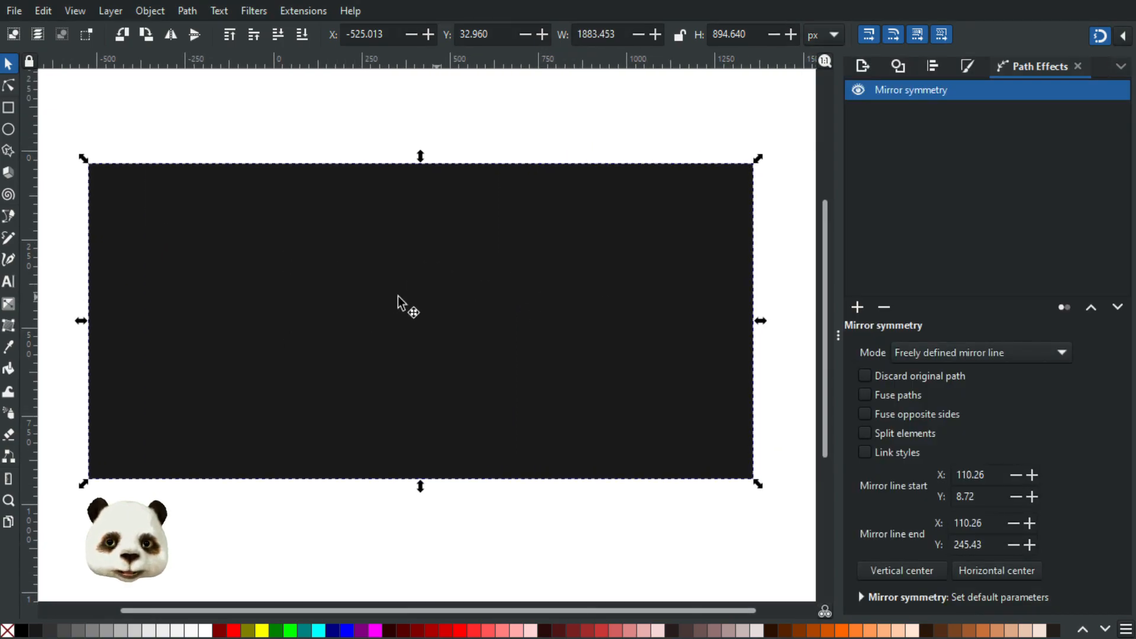
# - Add a linear gradient running diagonally from the mirrored rectangle's lower left to its upper right area, fading from dark grey to transparent
pyautogui.click(245, 260)
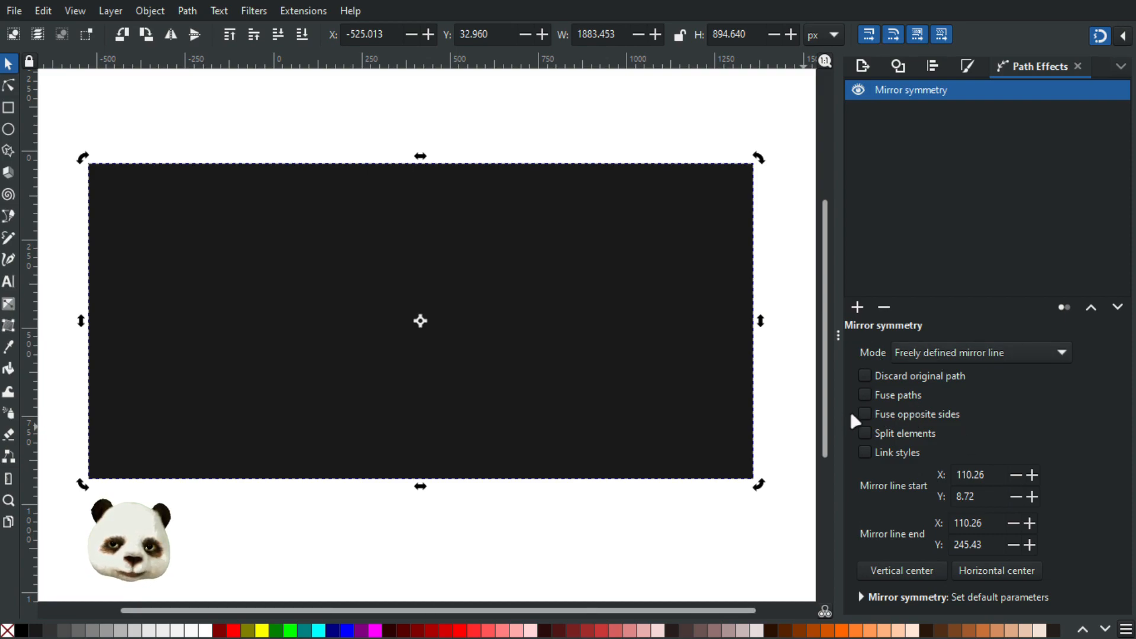
pyautogui.press('g')
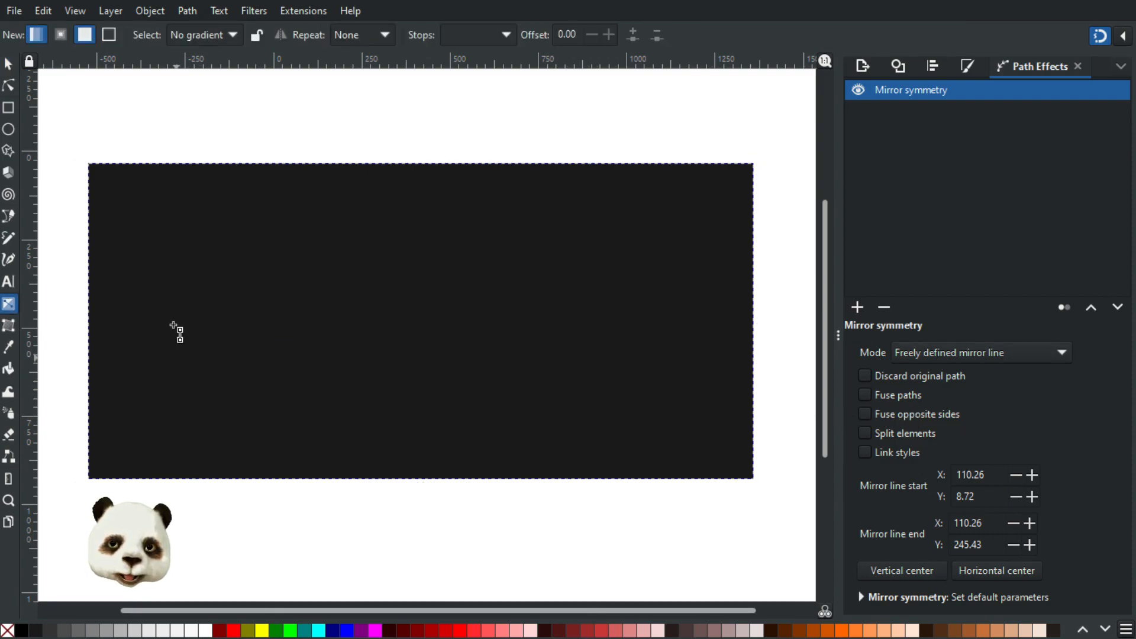
pyautogui.moveTo(138, 426); pyautogui.dragTo(534, 215)
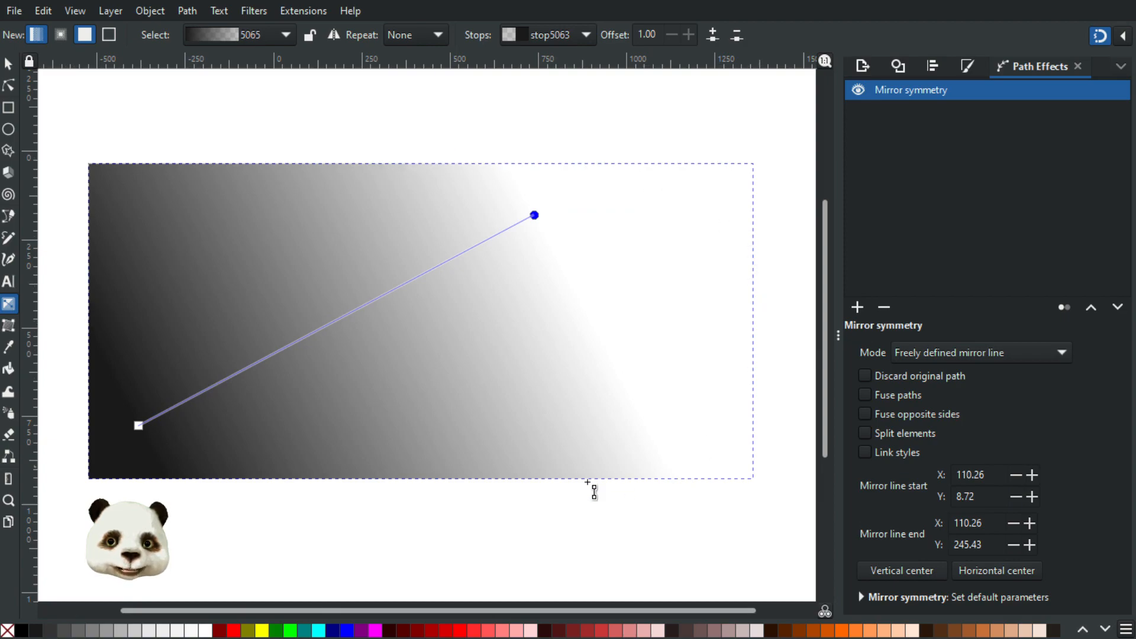
# - Shorten the gradient so it fades out within the original half, and enable Split elements for the Mirror symmetry effect
pyautogui.moveTo(534, 214); pyautogui.dragTo(397, 268)
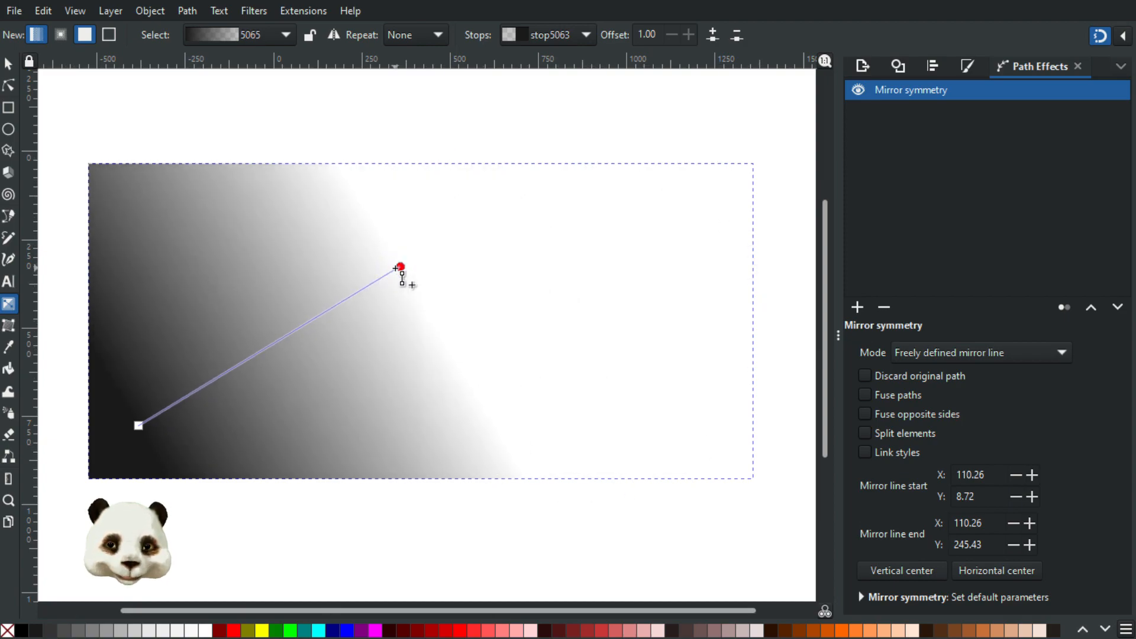
pyautogui.click(872, 393)
pyautogui.click(869, 395)
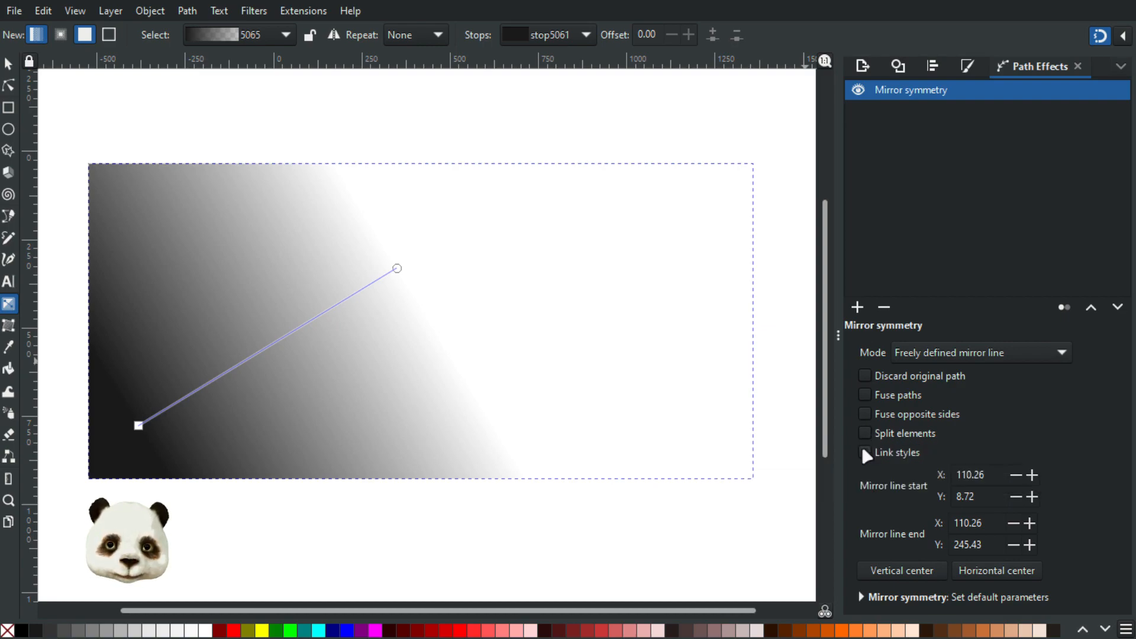
pyautogui.click(865, 433)
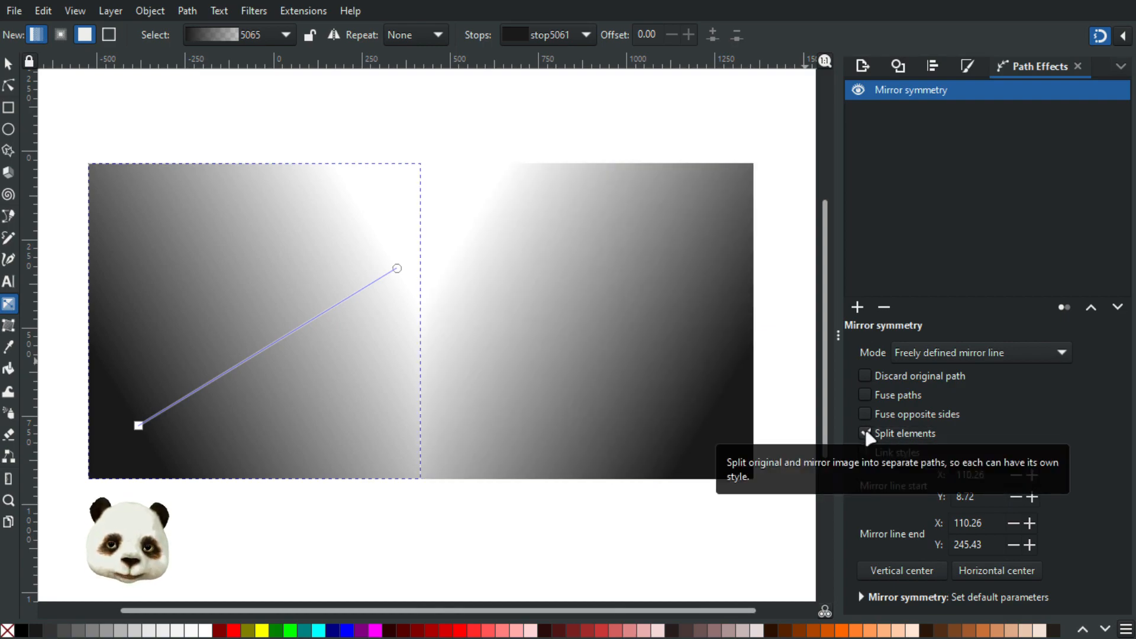
# - Pull the original rectangle's transparent gradient end closer to its start, and regenerate the mirrored copy by switching Split elements off and on
pyautogui.moveTo(382, 275); pyautogui.dragTo(310, 297)
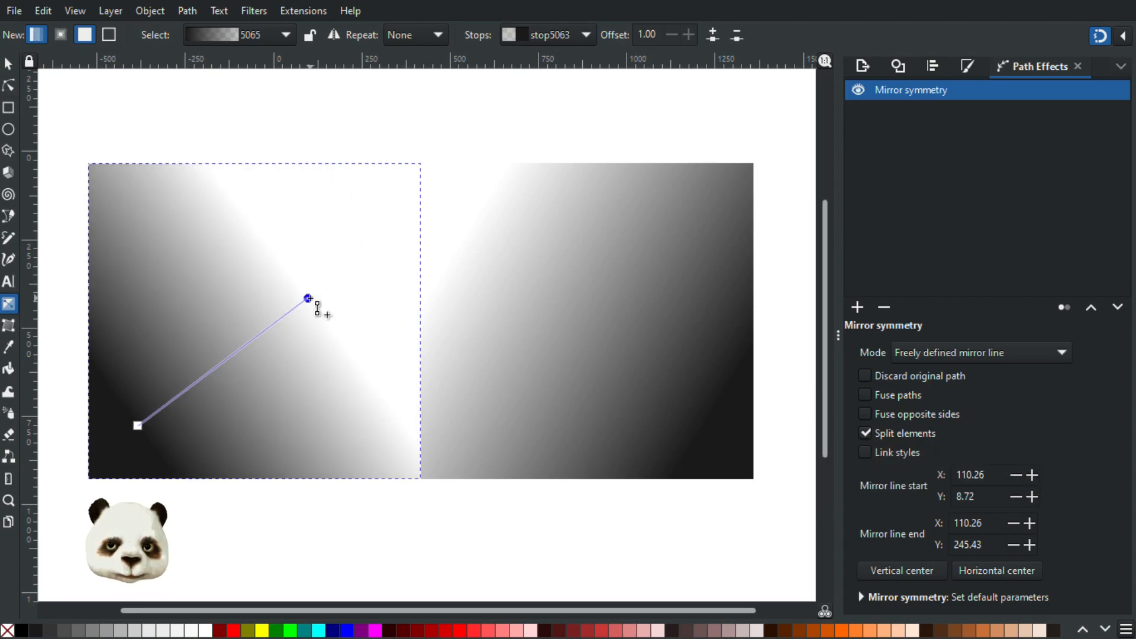
pyautogui.scroll(-2, 338, 320)
pyautogui.scroll(2, 339, 319)
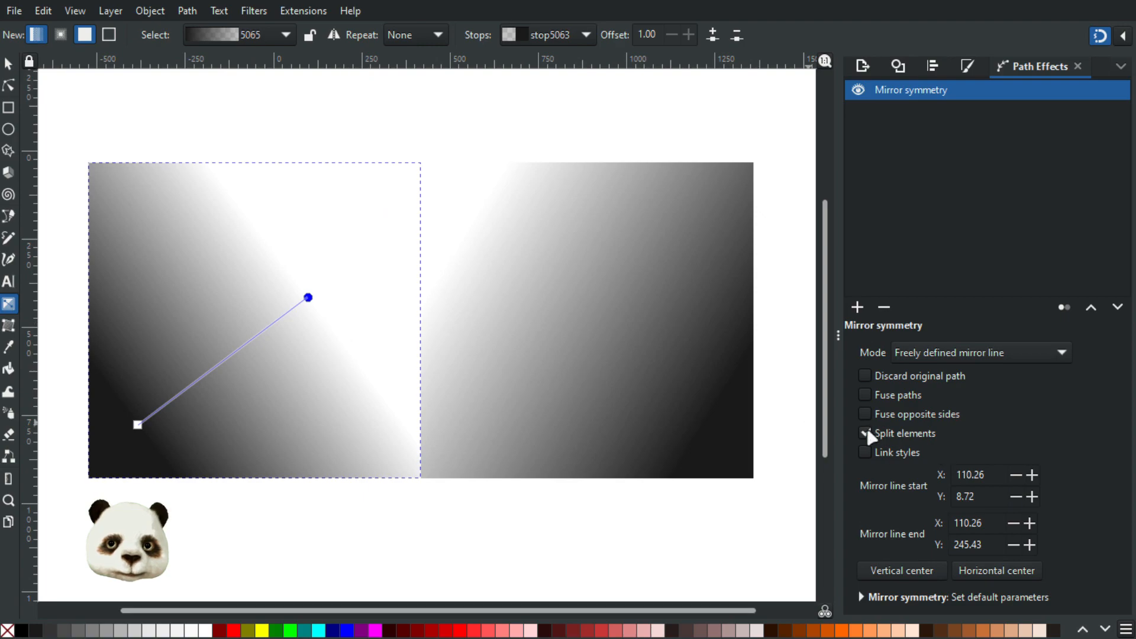
pyautogui.click(864, 434)
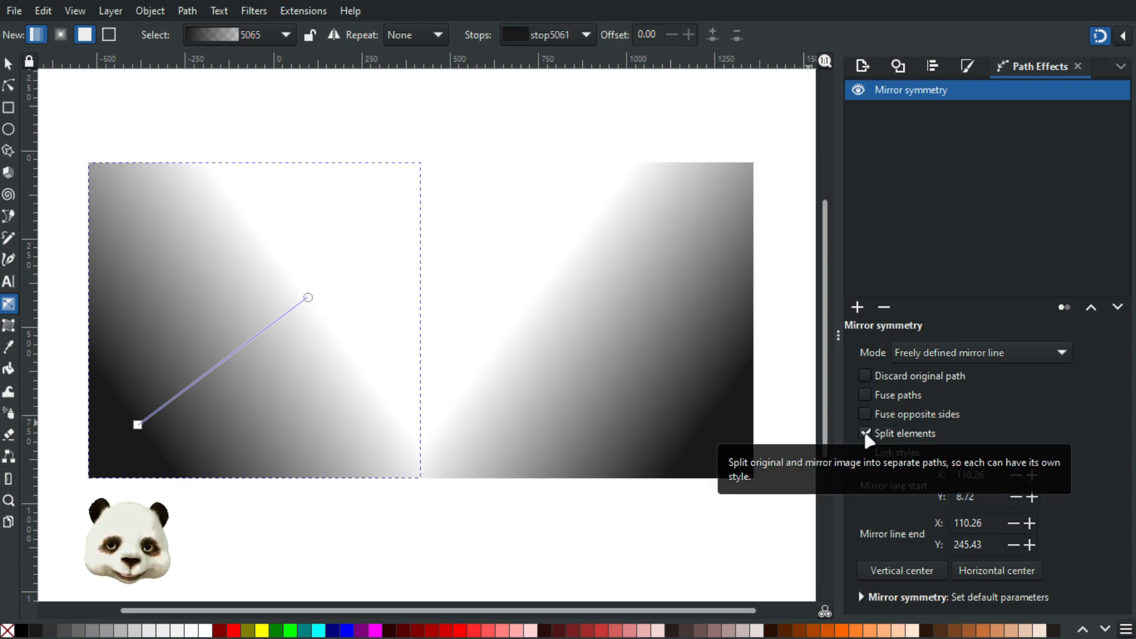
pyautogui.click(865, 434)
pyautogui.click(864, 434)
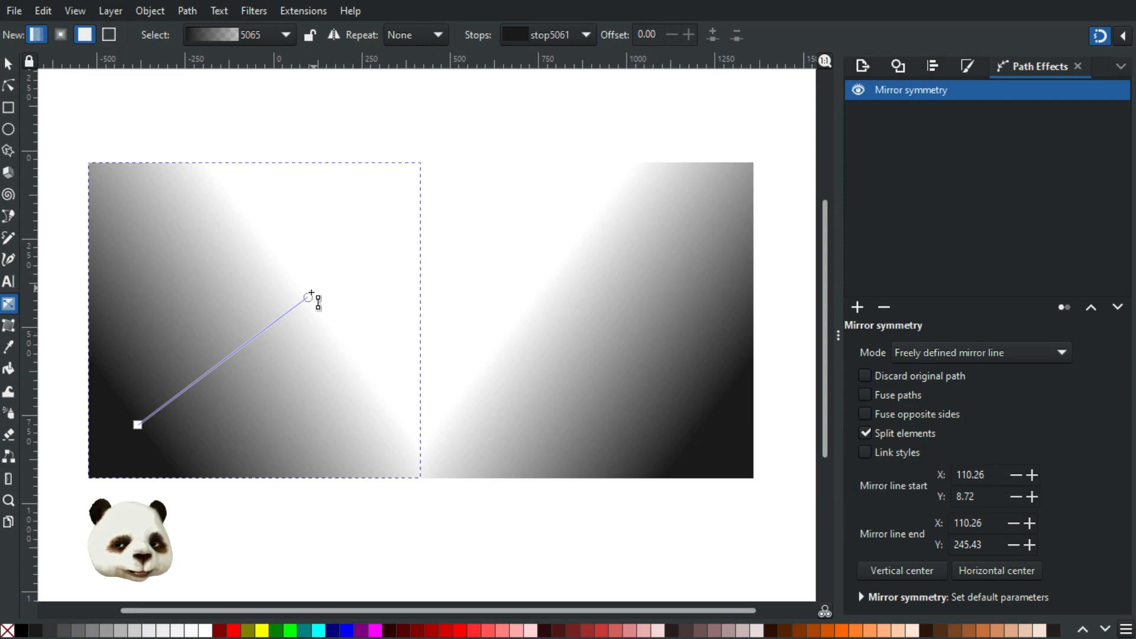
# - Steepen the original rectangle's gradient and, with Layers and Objects shown beside the canvas, regenerate the split mirrored path
pyautogui.moveTo(313, 291); pyautogui.dragTo(290, 272)
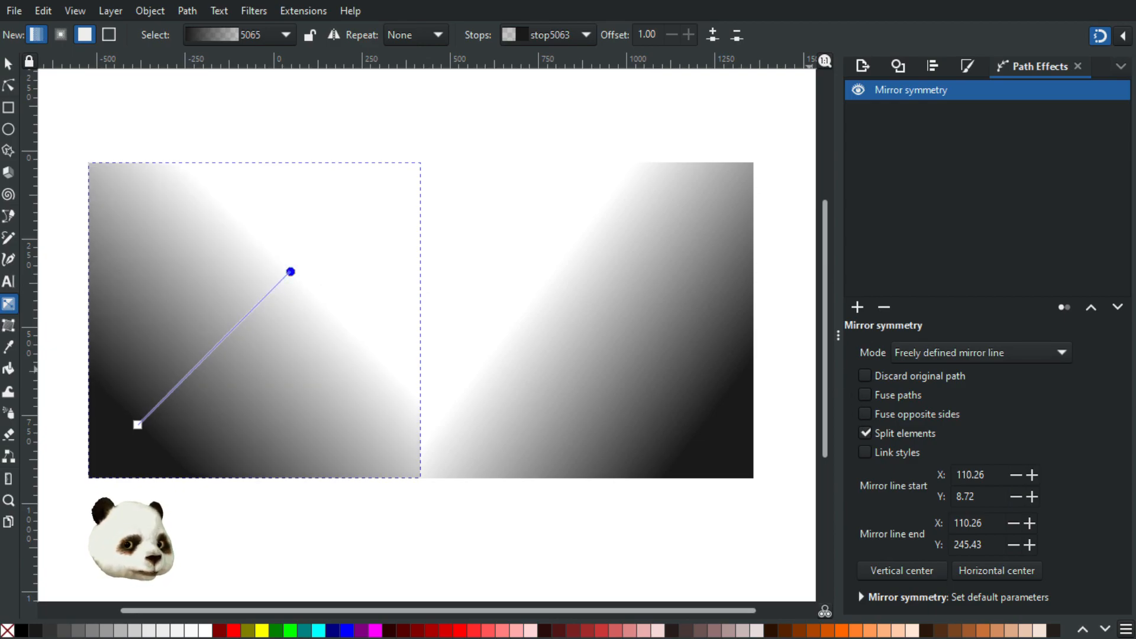
pyautogui.hotkey('ctrl', 'shift', 'l')
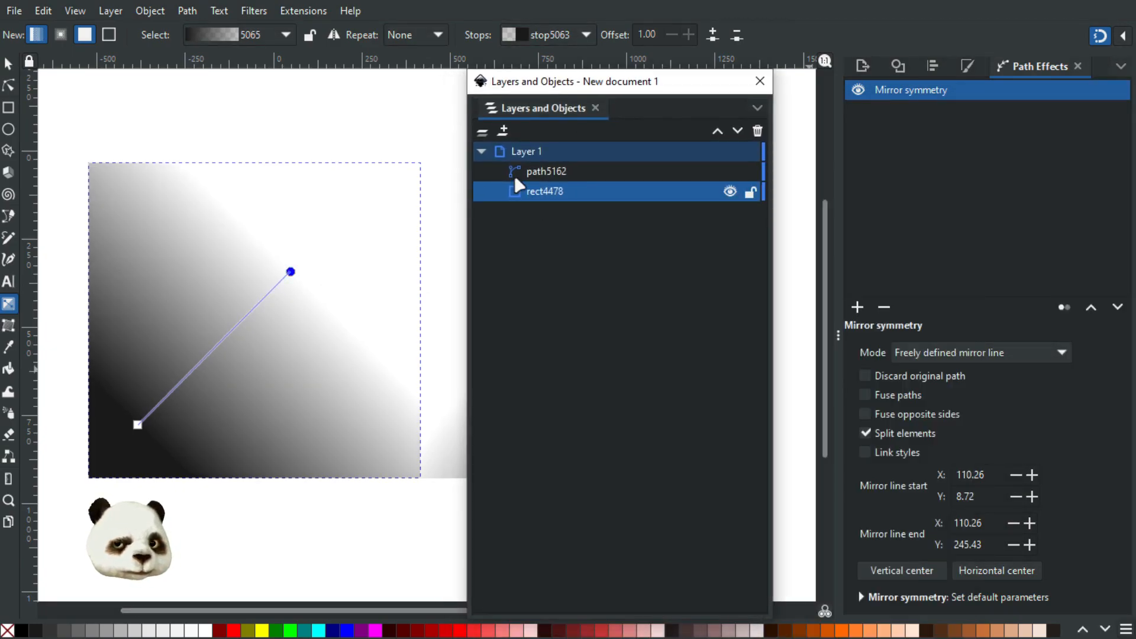
pyautogui.moveTo(598, 85); pyautogui.dragTo(1070, 89)
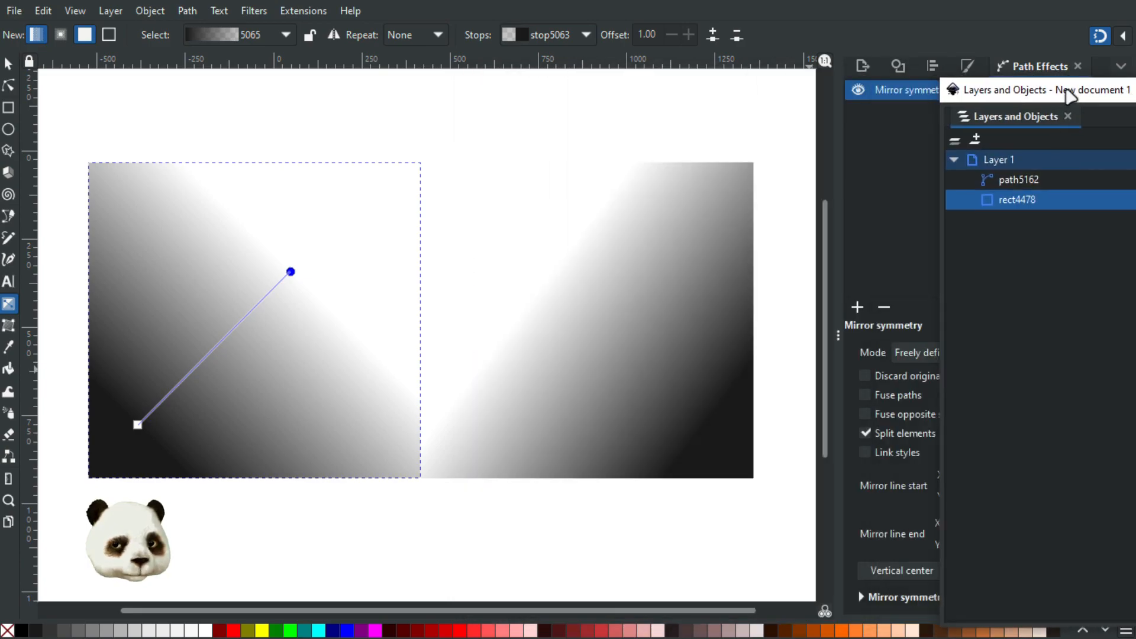
pyautogui.click(866, 433)
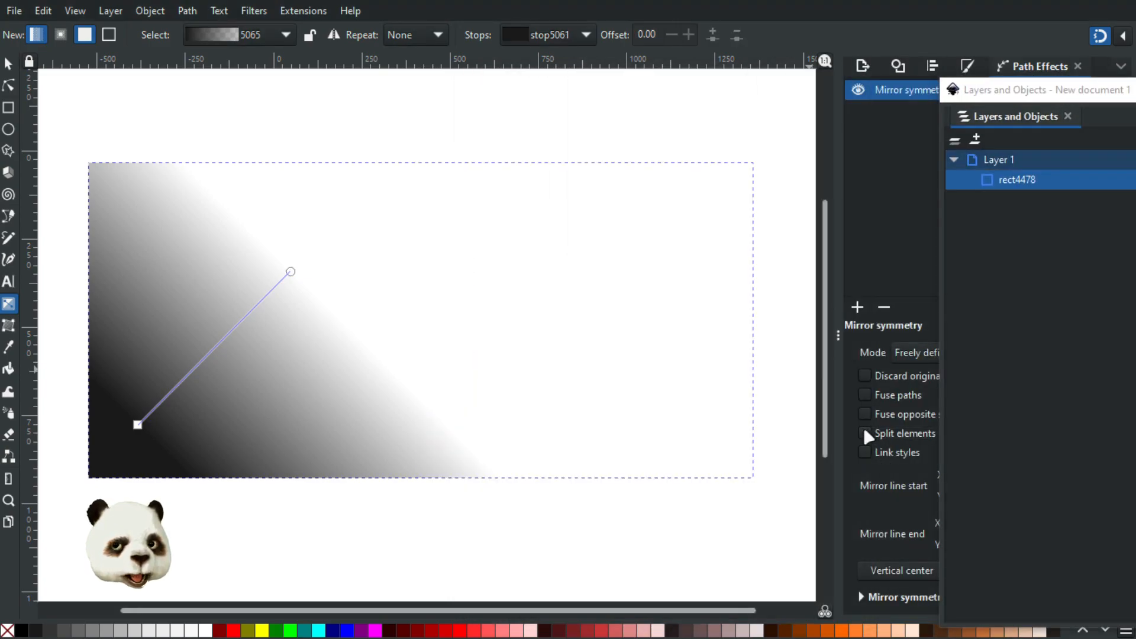
pyautogui.click(865, 433)
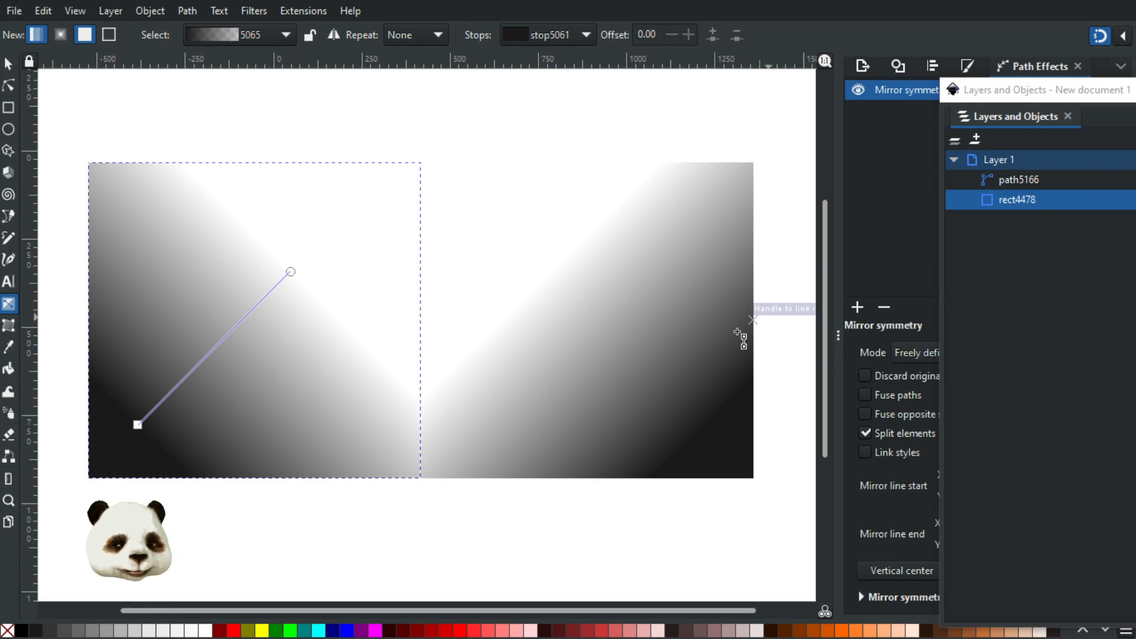
# - Reselect the original rectangle and enable Fuse paths for its Mirror symmetry effect alongside Split elements
pyautogui.scroll(-2, 627, 399)
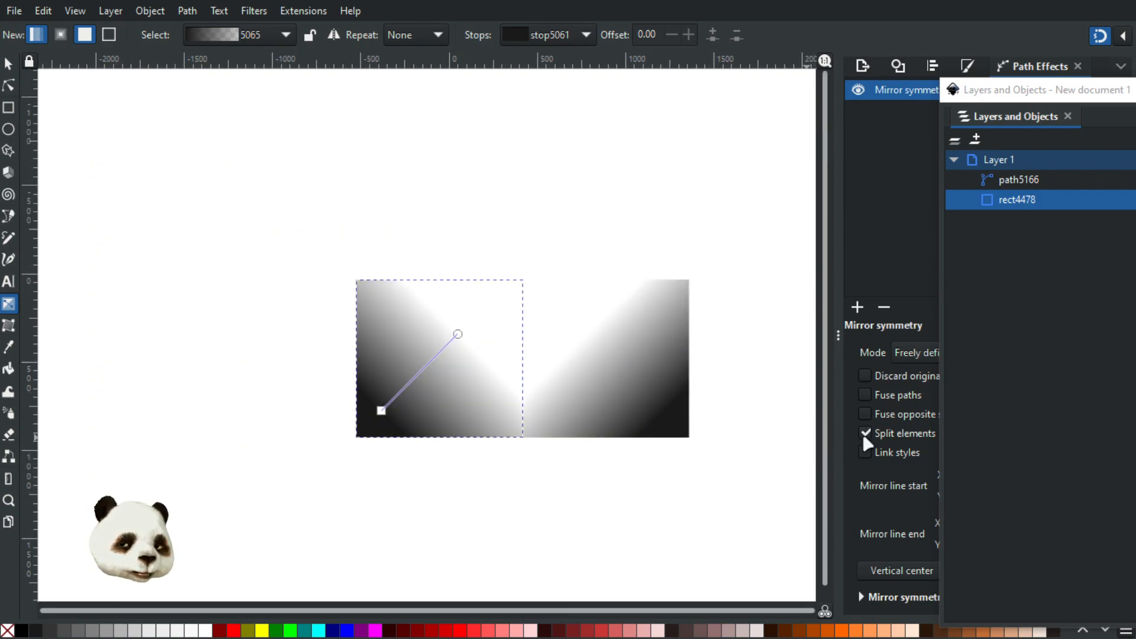
pyautogui.click(9, 64)
pyautogui.click(156, 222)
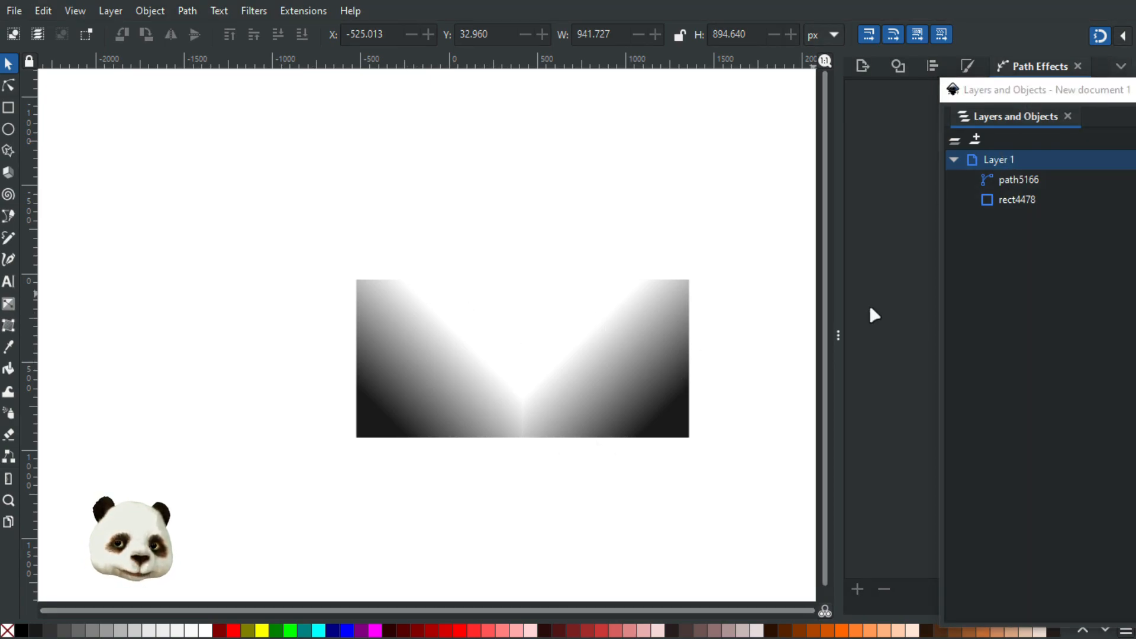
pyautogui.click(447, 345)
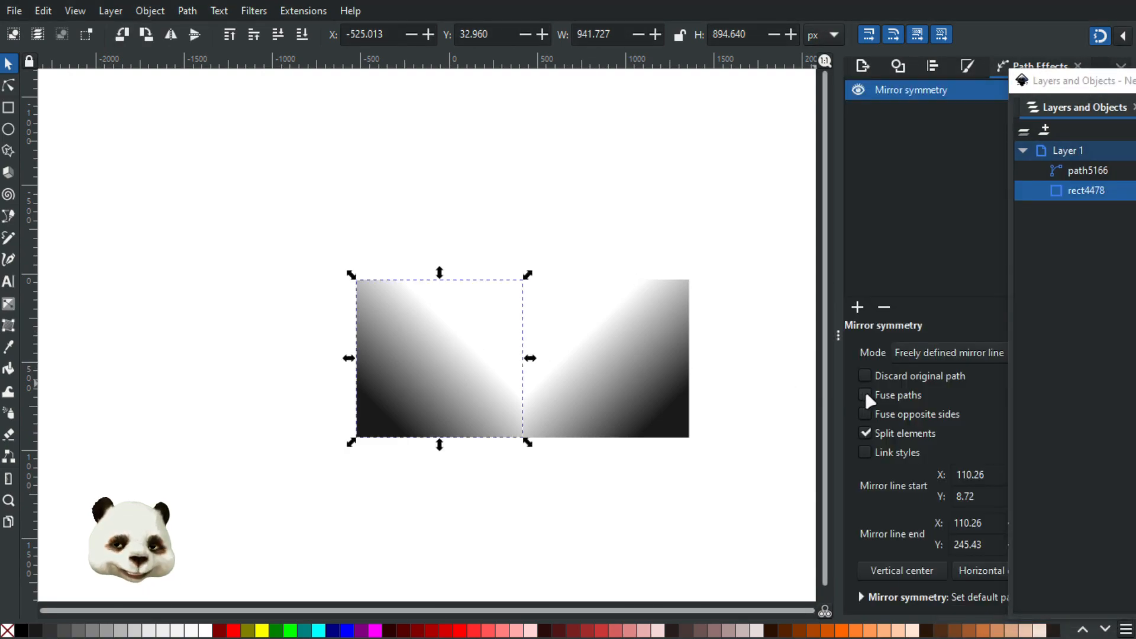
pyautogui.click(865, 395)
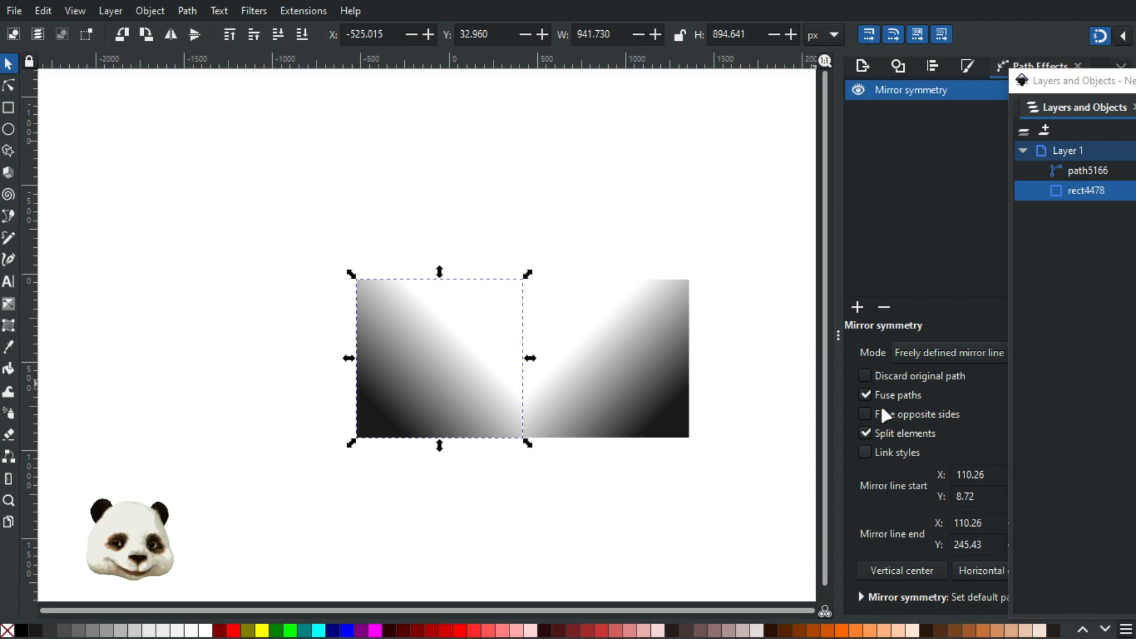
# - Move the original rectangle left to an X position of about -1068 px
pyautogui.scroll(1, 500, 451)
pyautogui.click(644, 477)
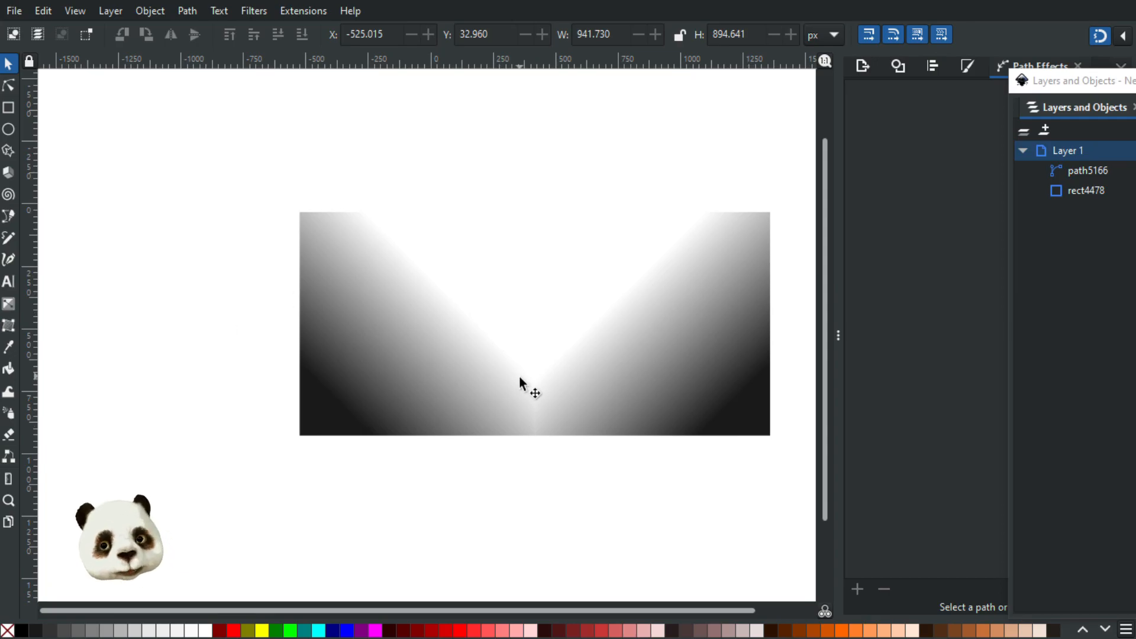
pyautogui.click(512, 341)
pyautogui.moveTo(492, 262); pyautogui.dragTo(345, 274)
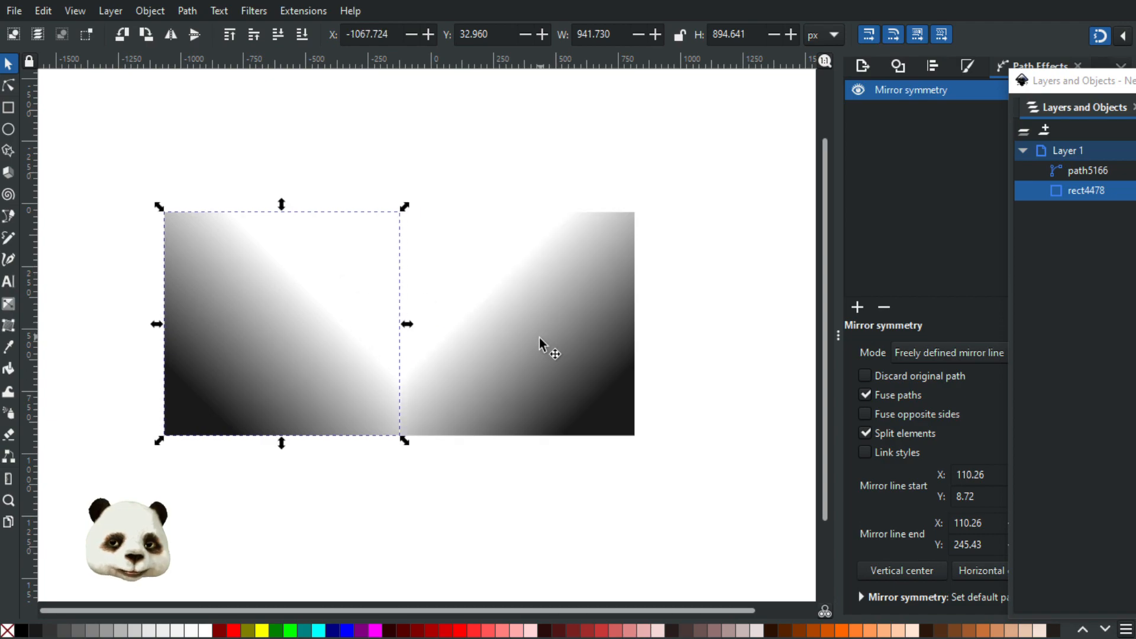
# - Shift the vertical mirror line right to X 163.99, leaving a gap between the original rectangle and its mirrored copy
pyautogui.click(8, 85)
pyautogui.moveTo(399, 324); pyautogui.dragTo(451, 325)
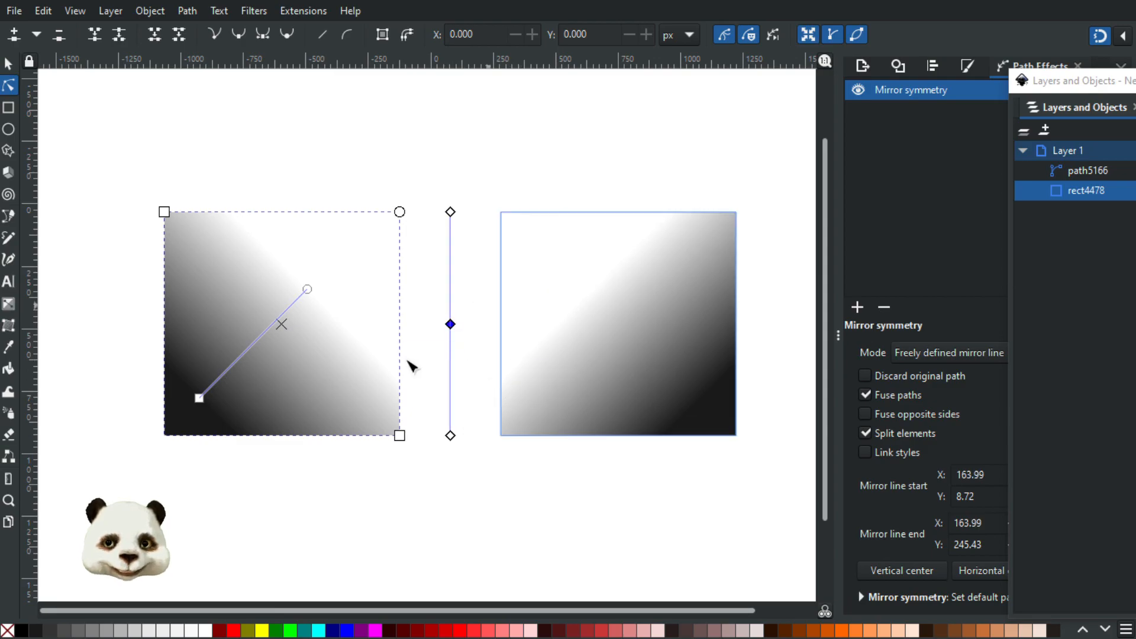
pyautogui.click(476, 532)
# - Replace the original rectangle's gradient with a flat dark grey fill, then deselect it
pyautogui.click(8, 63)
pyautogui.click(368, 336)
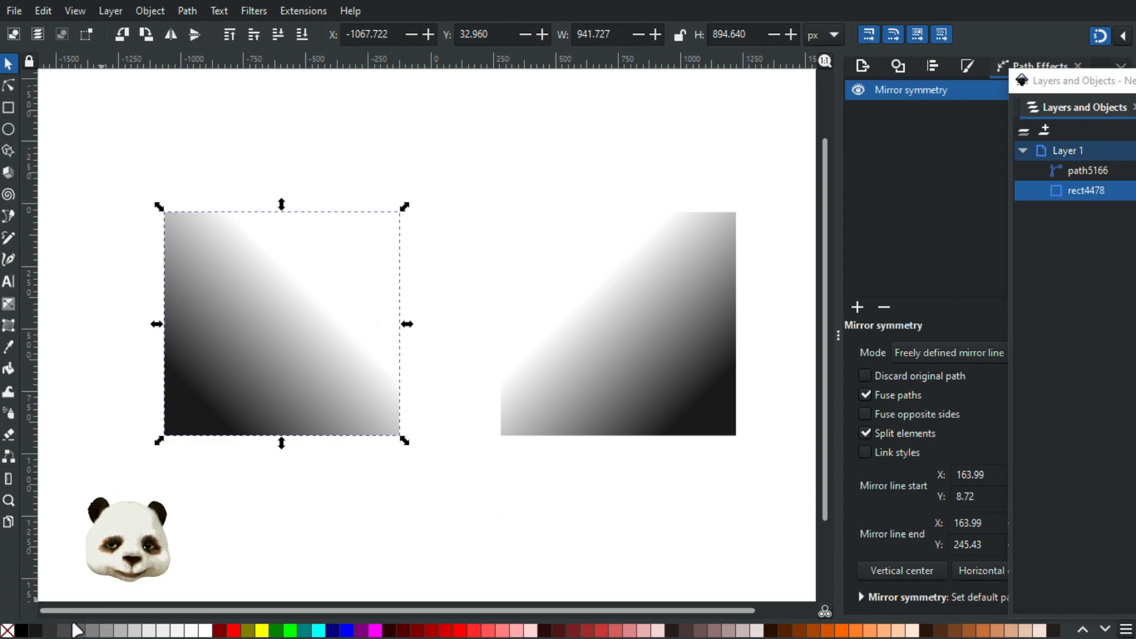
pyautogui.click(72, 629)
pyautogui.click(464, 510)
pyautogui.scroll(-1, 473, 468)
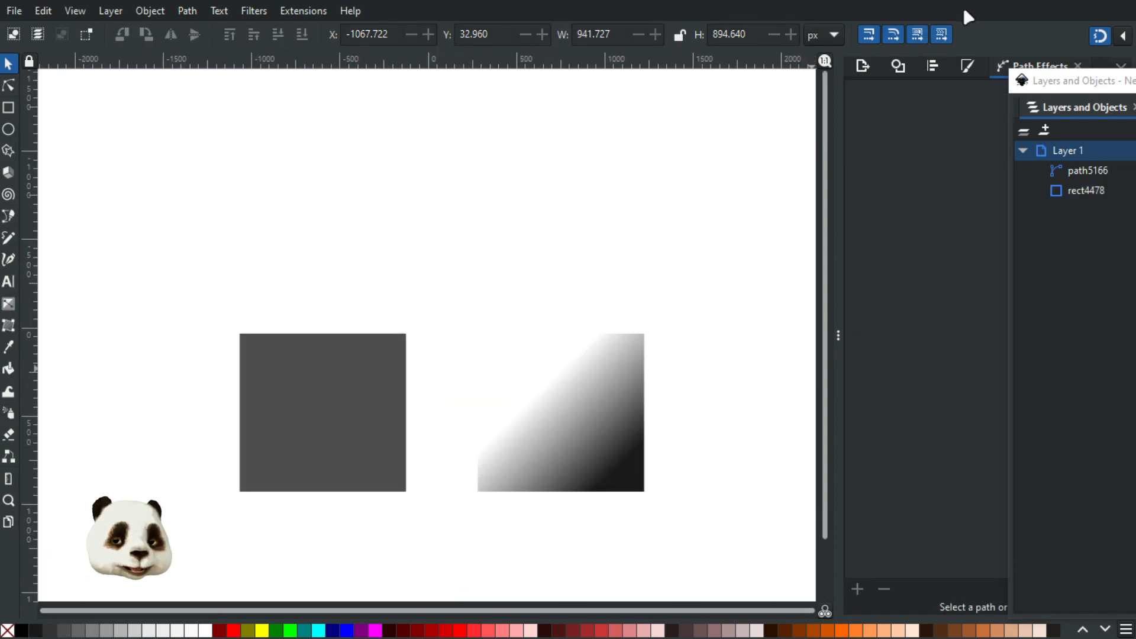
# - Close the mirror demonstration document without saving and return to the emblem drawing
pyautogui.hotkey('ctrl', 'w')
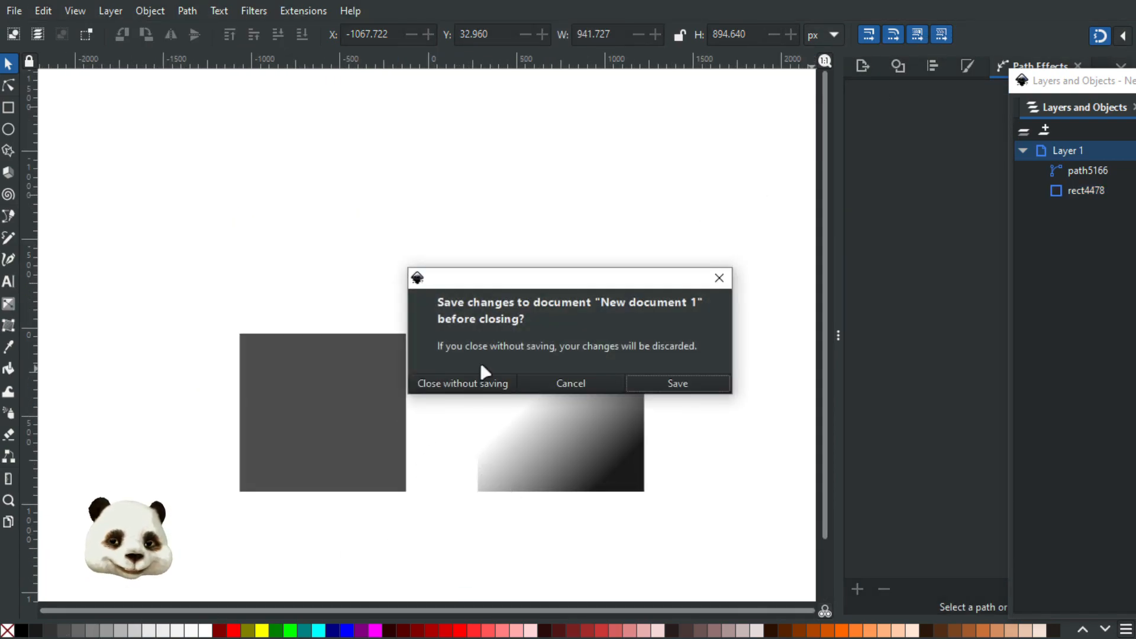
pyautogui.click(467, 383)
# - Examine the emblem's symmetrical inner arms, crystal and outer ring segments, both up close and as a whole
pyautogui.moveTo(561, 403); pyautogui.dragTo(591, 506)
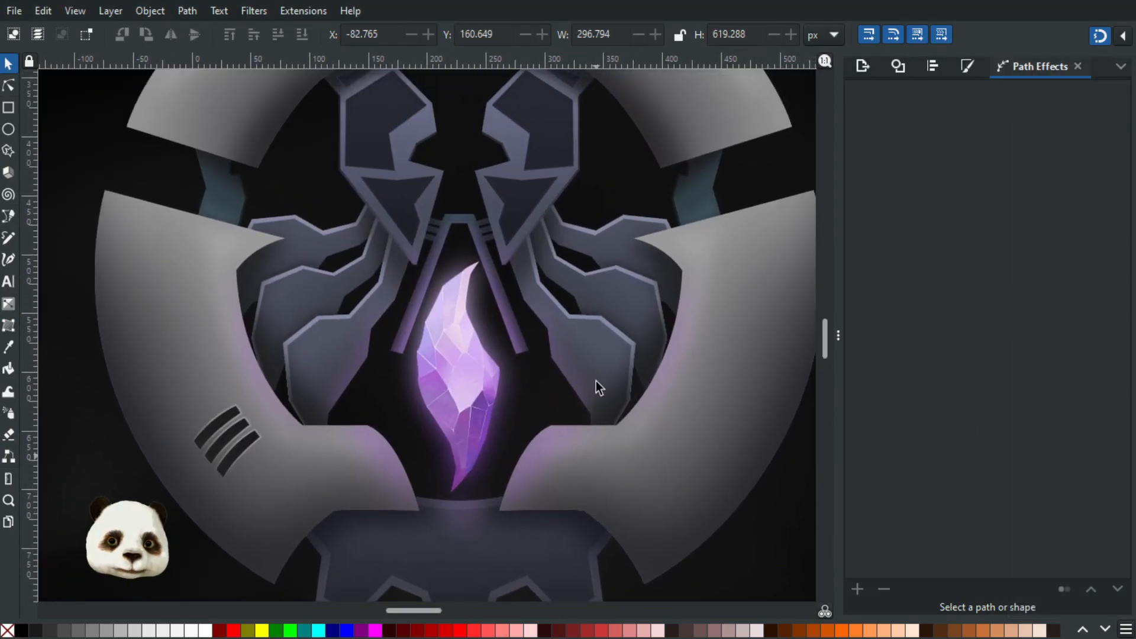
pyautogui.keyDown('ctrl'); pyautogui.scroll(3, 474, 123); pyautogui.keyUp('ctrl')
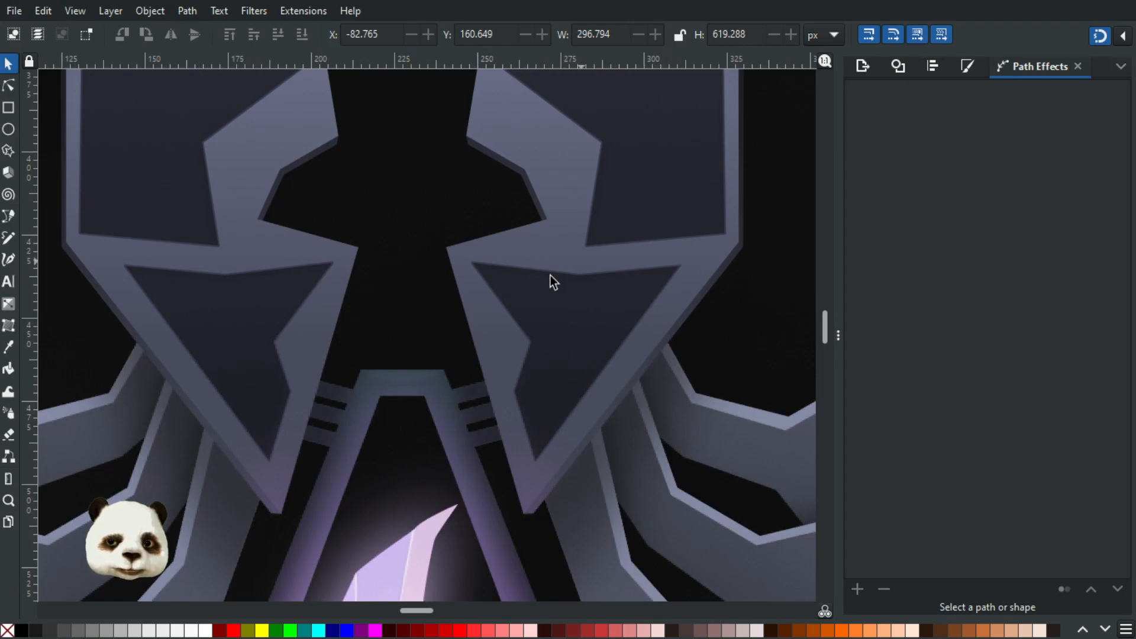
pyautogui.keyDown('ctrl'); pyautogui.scroll(-2, 549, 275); pyautogui.keyUp('ctrl')
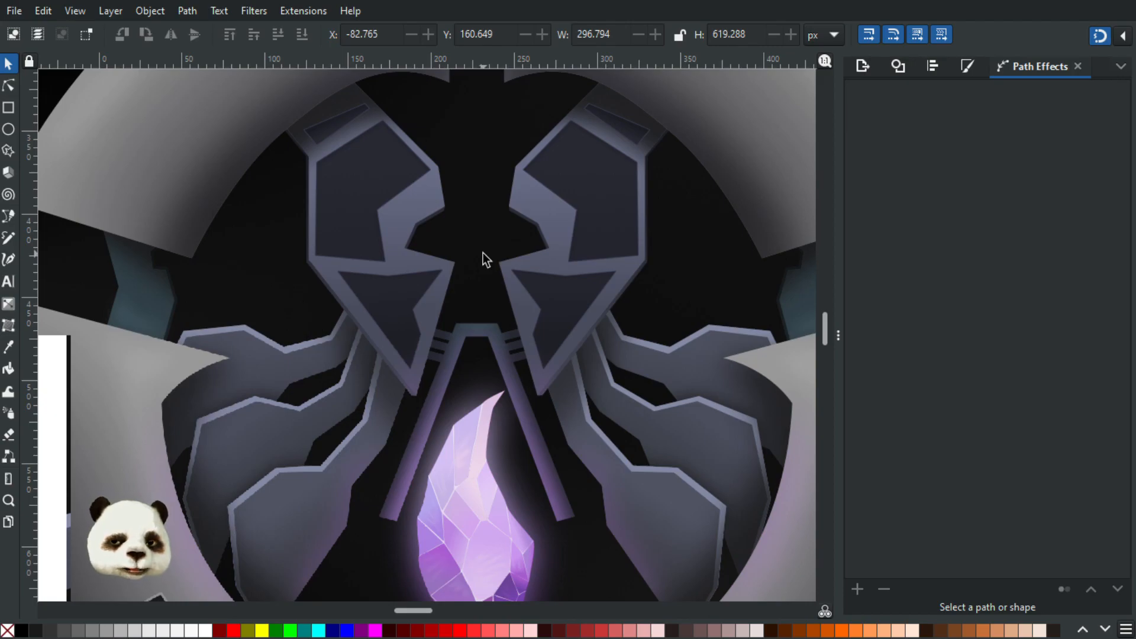
pyautogui.keyDown('ctrl'); pyautogui.scroll(-2, 481, 268); pyautogui.keyUp('ctrl')
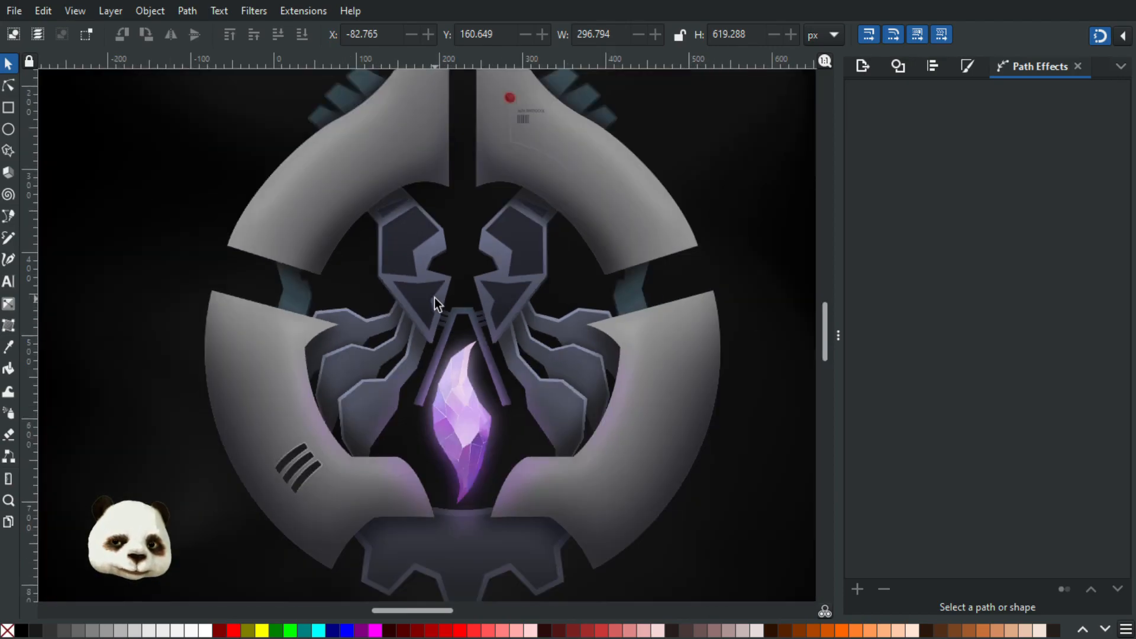
pyautogui.keyDown('ctrl'); pyautogui.scroll(-1, 434, 297); pyautogui.keyUp('ctrl')
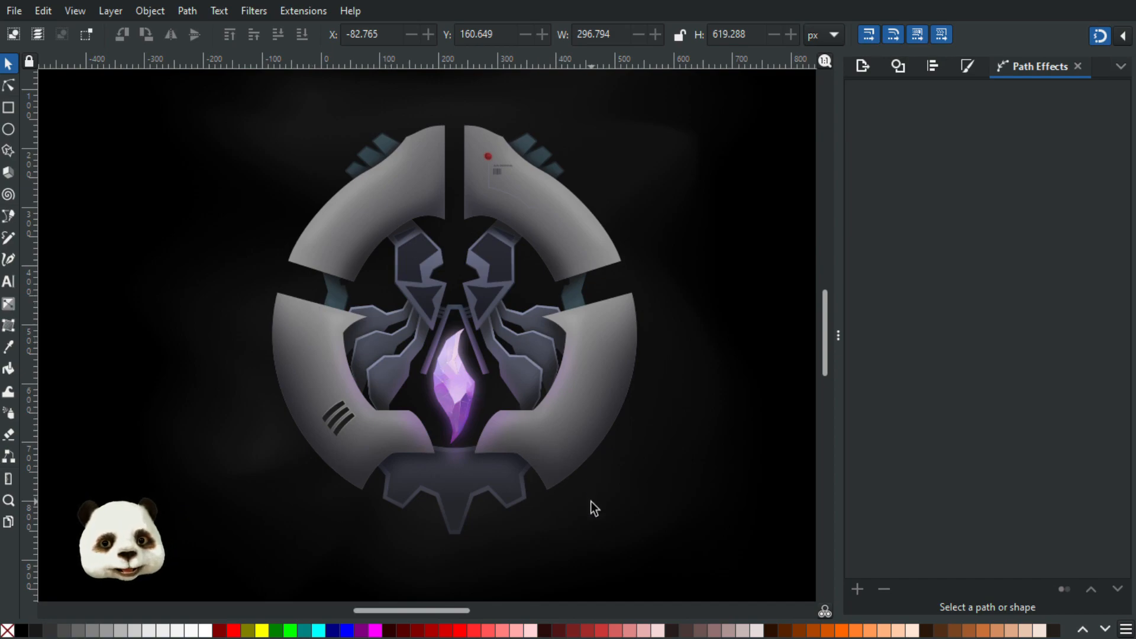
pyautogui.scroll(-2, 591, 502)
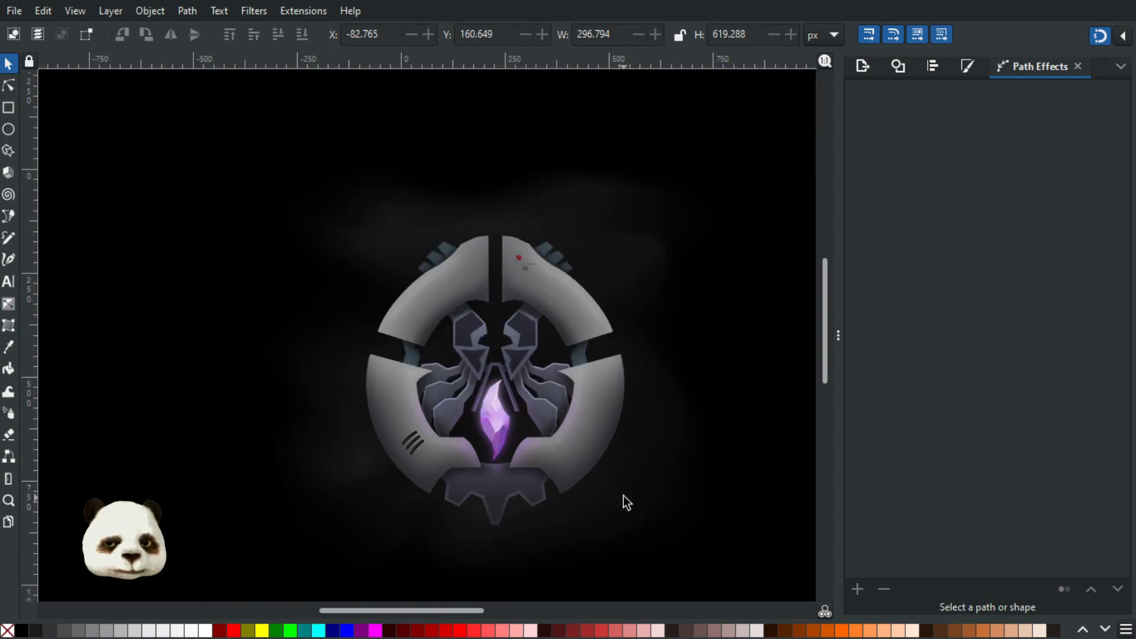
pyautogui.moveTo(649, 495); pyautogui.dragTo(613, 485)
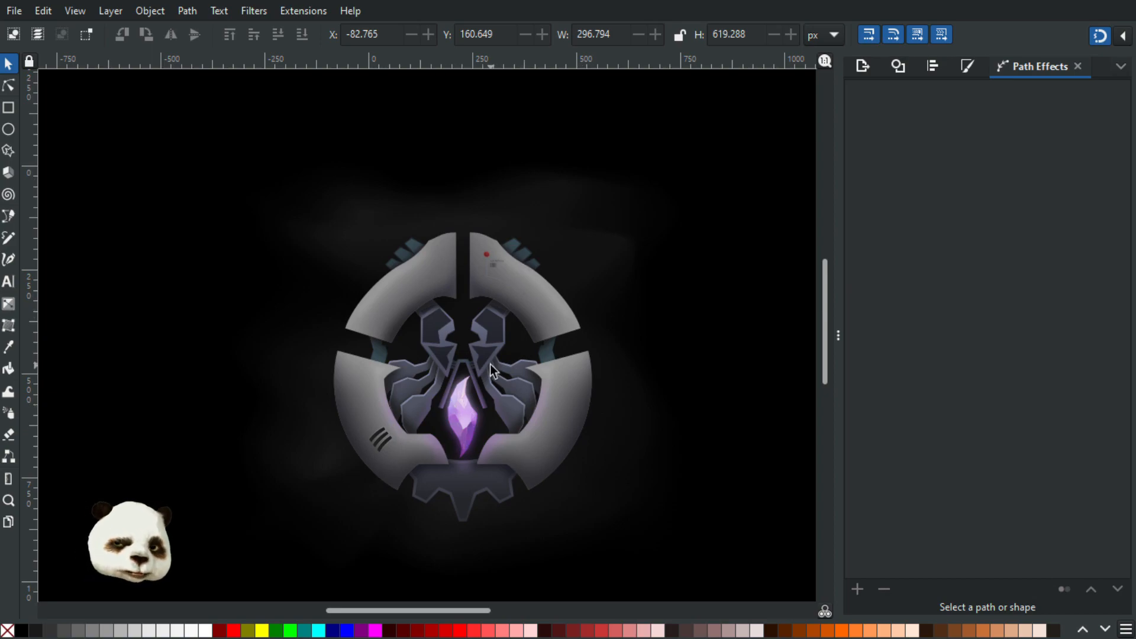
pyautogui.scroll(-2, 532, 391)
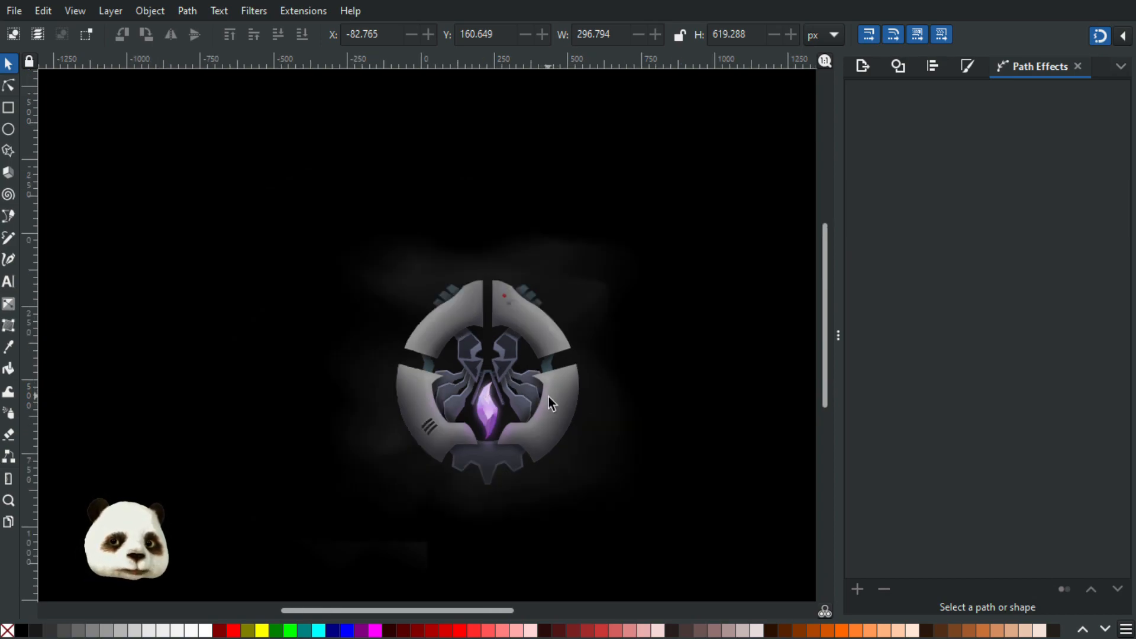
pyautogui.scroll(2, 560, 415)
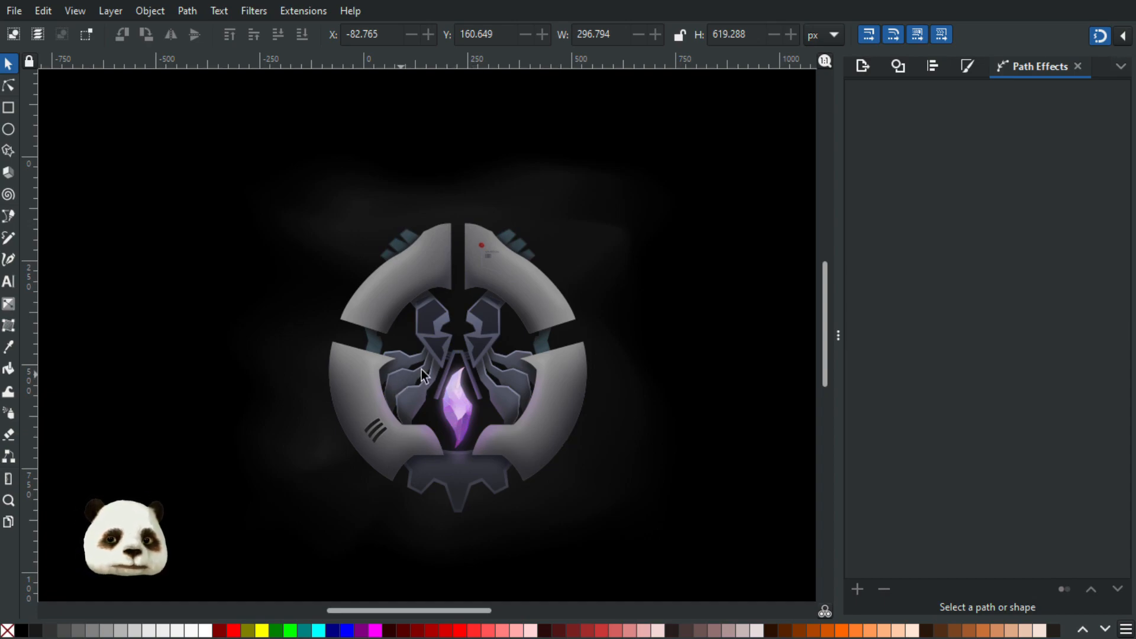
pyautogui.scroll(1, 428, 368)
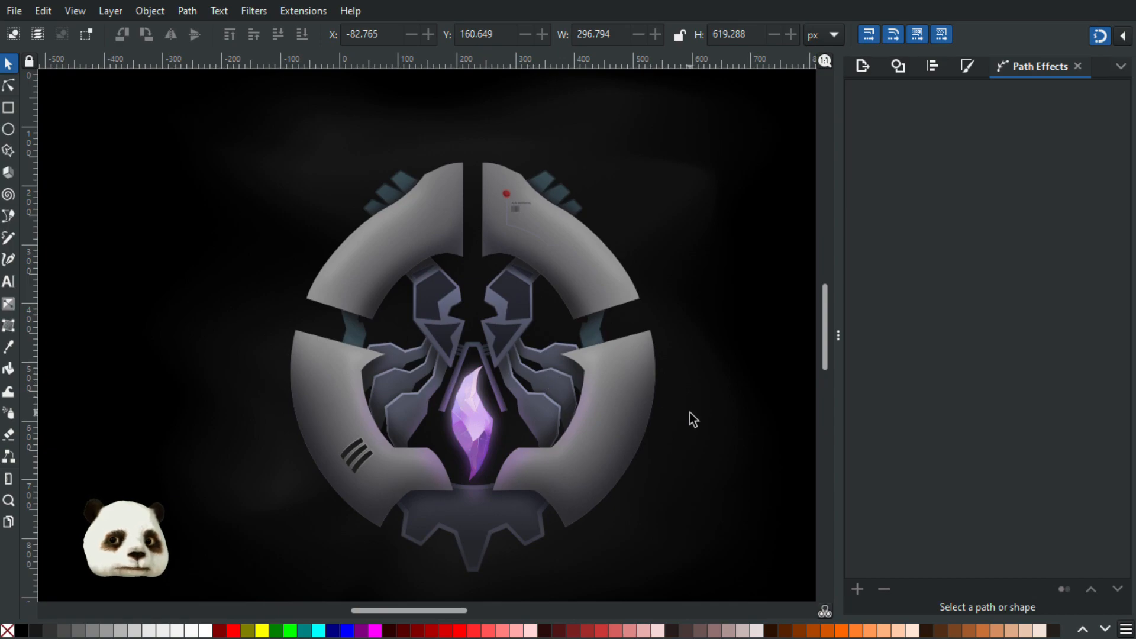
pyautogui.moveTo(688, 411); pyautogui.dragTo(670, 411)
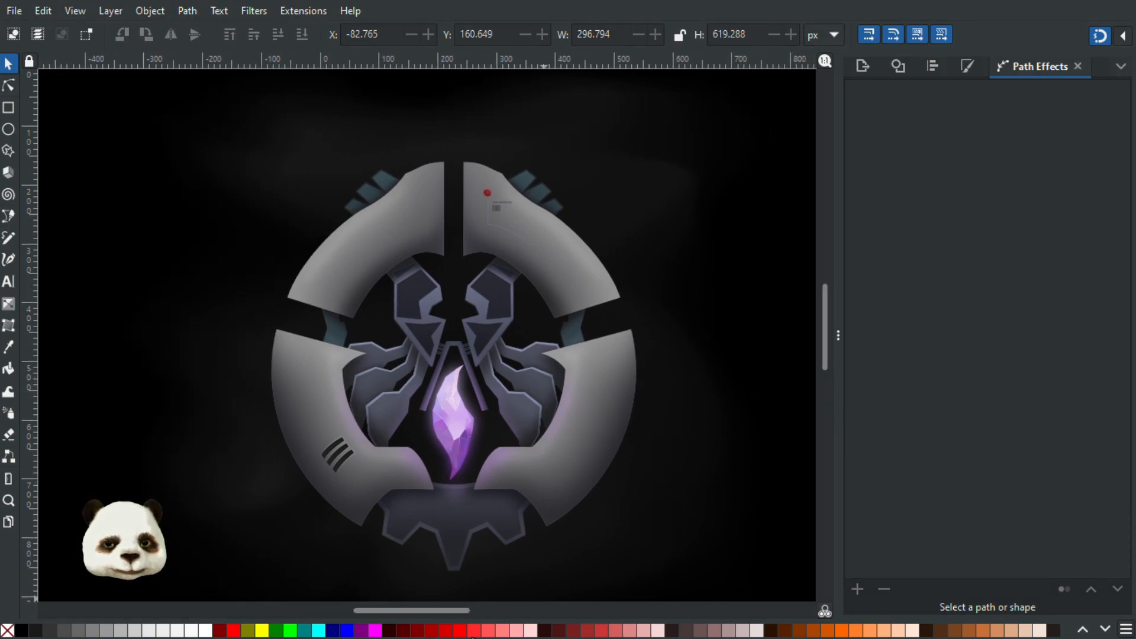
# - Switch from the emblem drawing to the open Crystal.svg document
pyautogui.press('super')
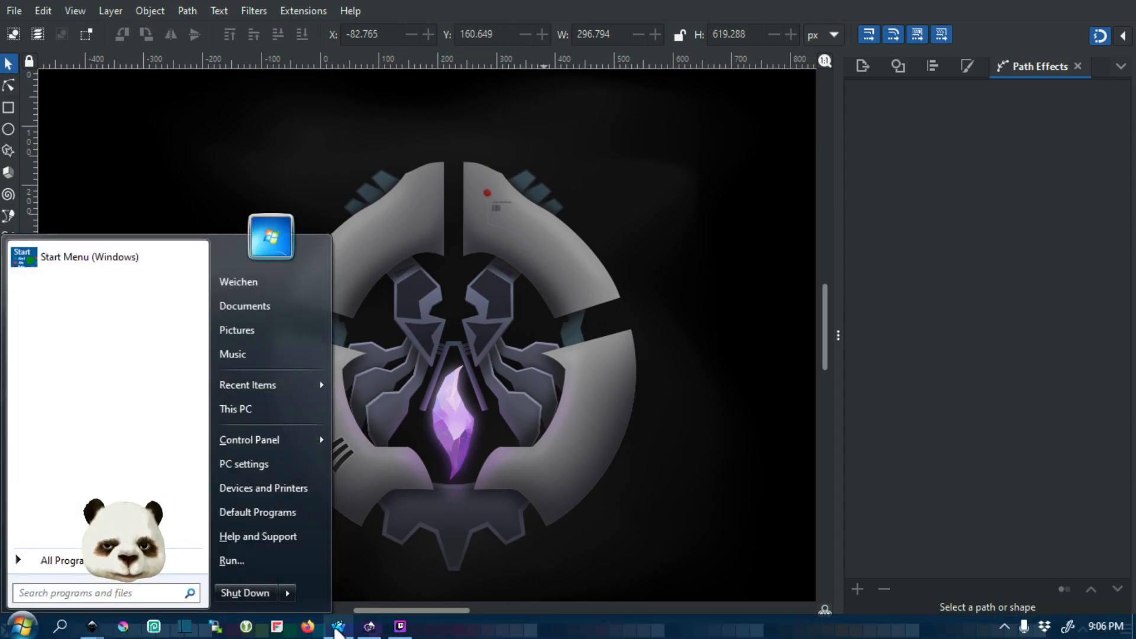
pyautogui.moveTo(92, 625)
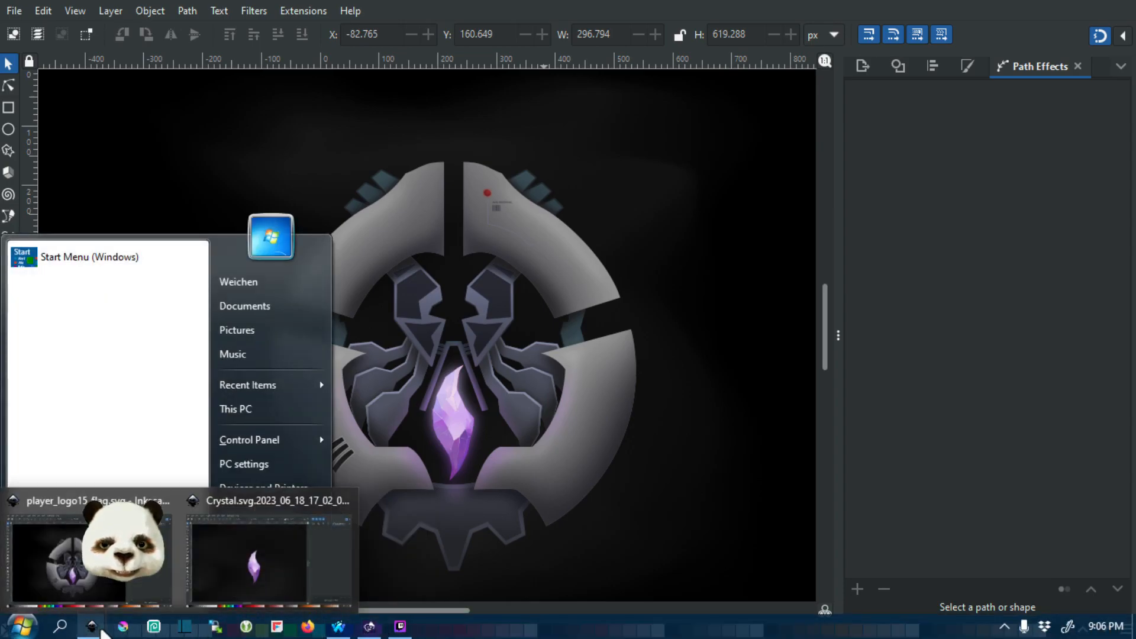
pyautogui.click(215, 583)
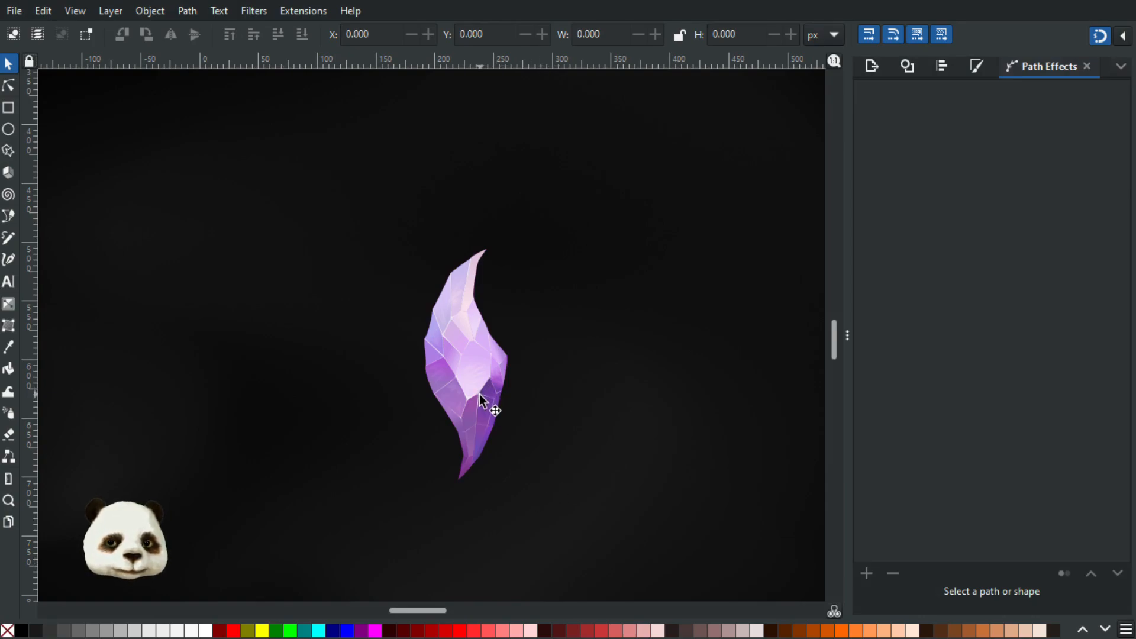
# - Examine the purple crystal's facets, gradients and white edge lines, both as a whole and up close
pyautogui.scroll(2, 476, 378)
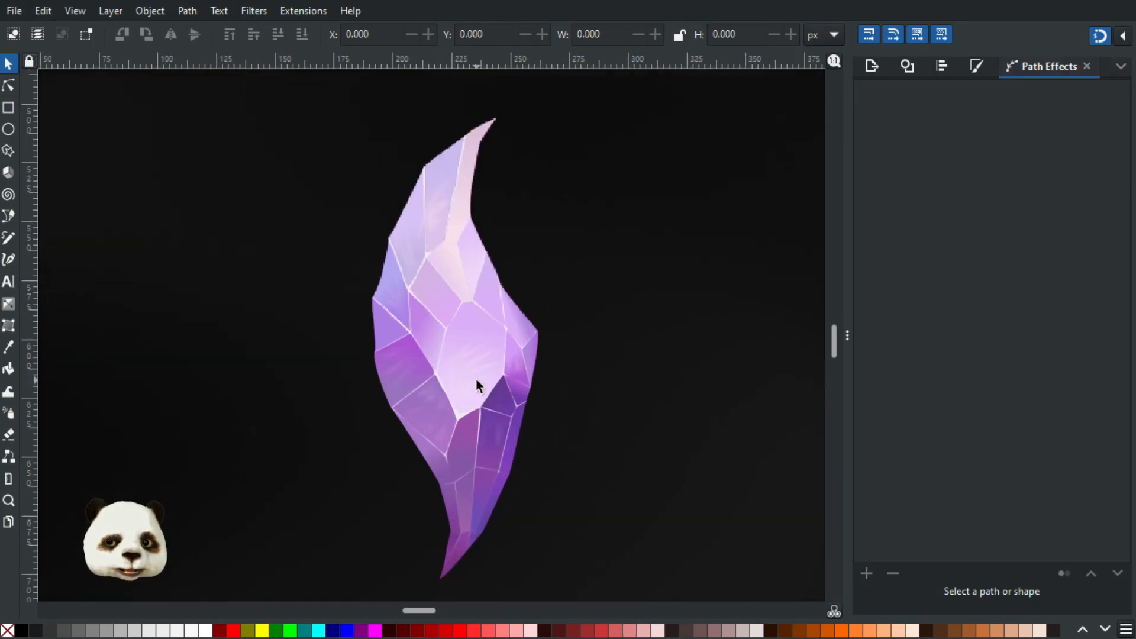
pyautogui.scroll(-3, 530, 370)
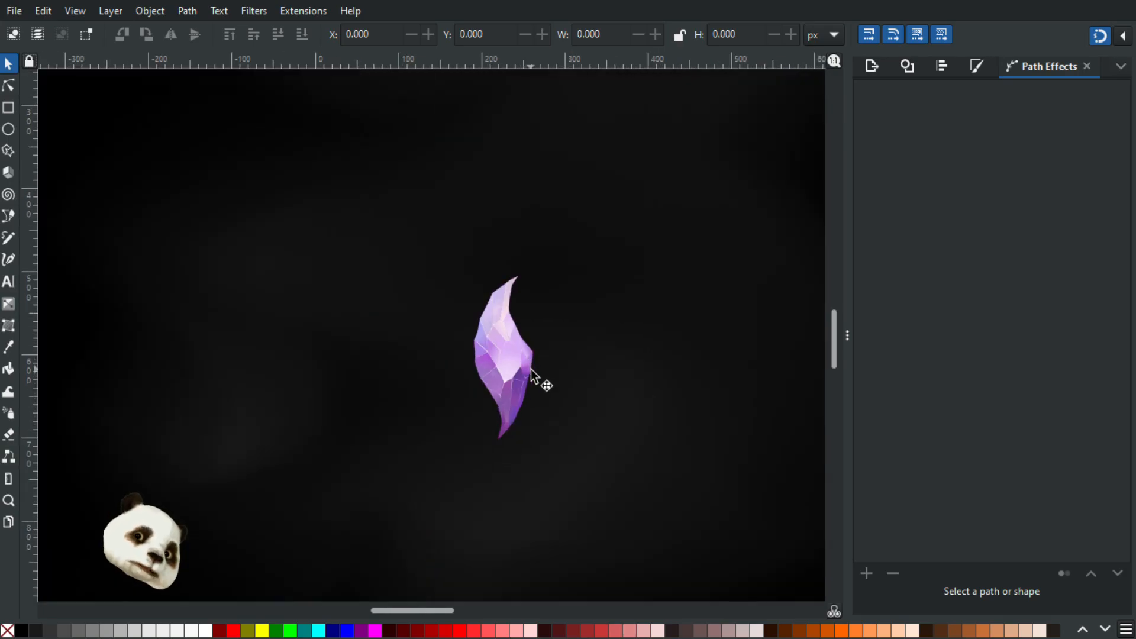
pyautogui.scroll(1, 523, 371)
pyautogui.scroll(2, 522, 371)
pyautogui.scroll(-1, 518, 380)
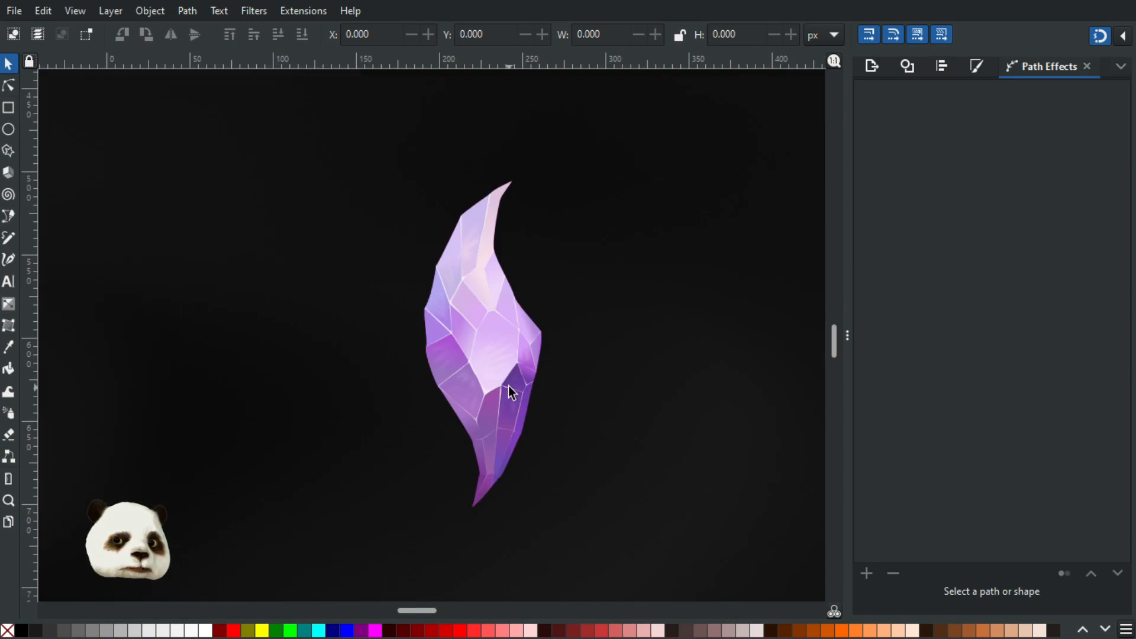
pyautogui.scroll(2, 508, 385)
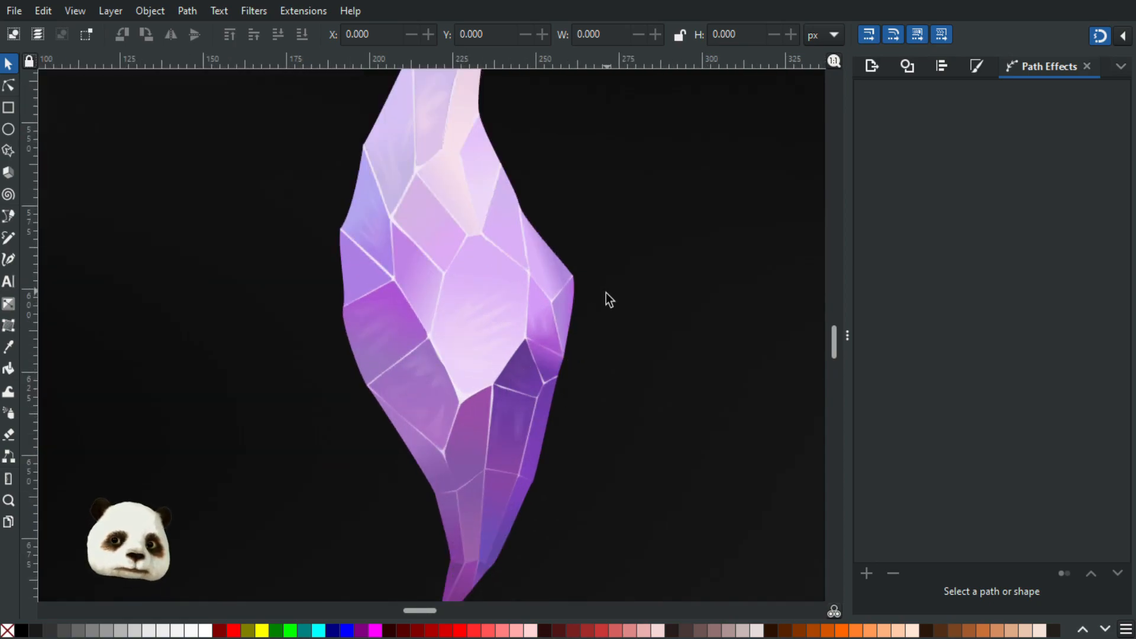
pyautogui.scroll(-1, 599, 290)
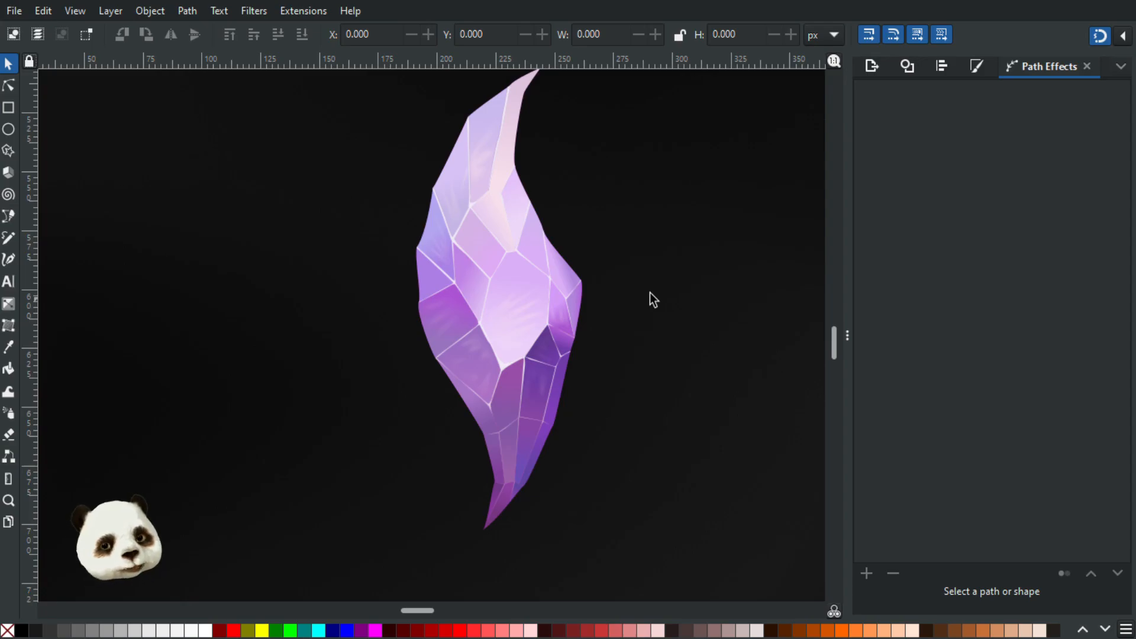
pyautogui.scroll(4, 481, 289)
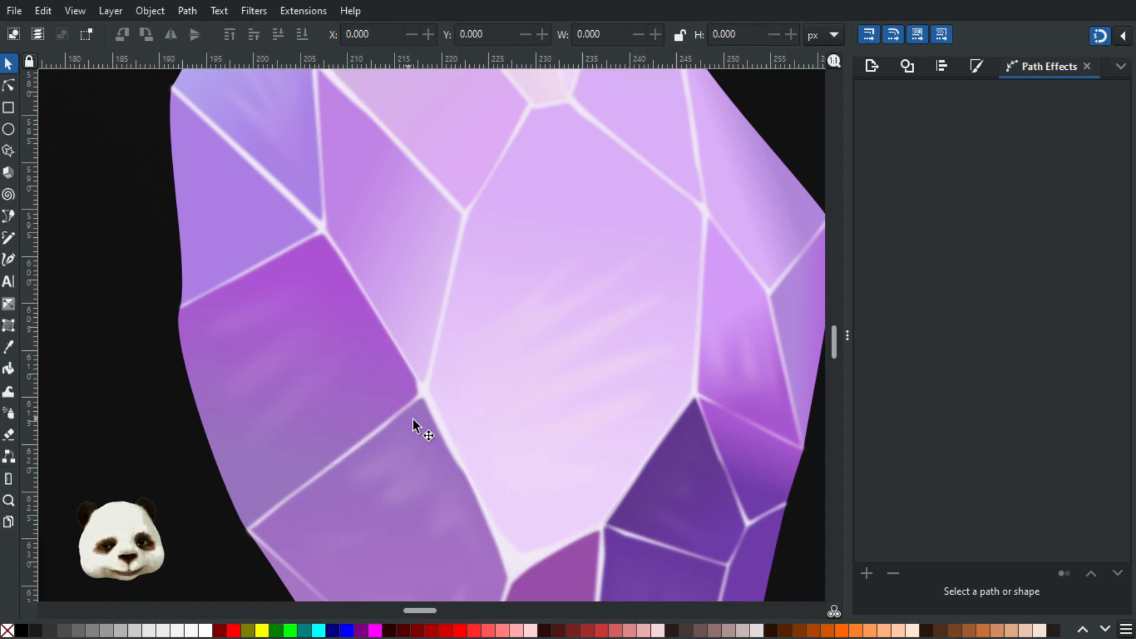
pyautogui.scroll(-1, 504, 446)
pyautogui.scroll(-5, 583, 388)
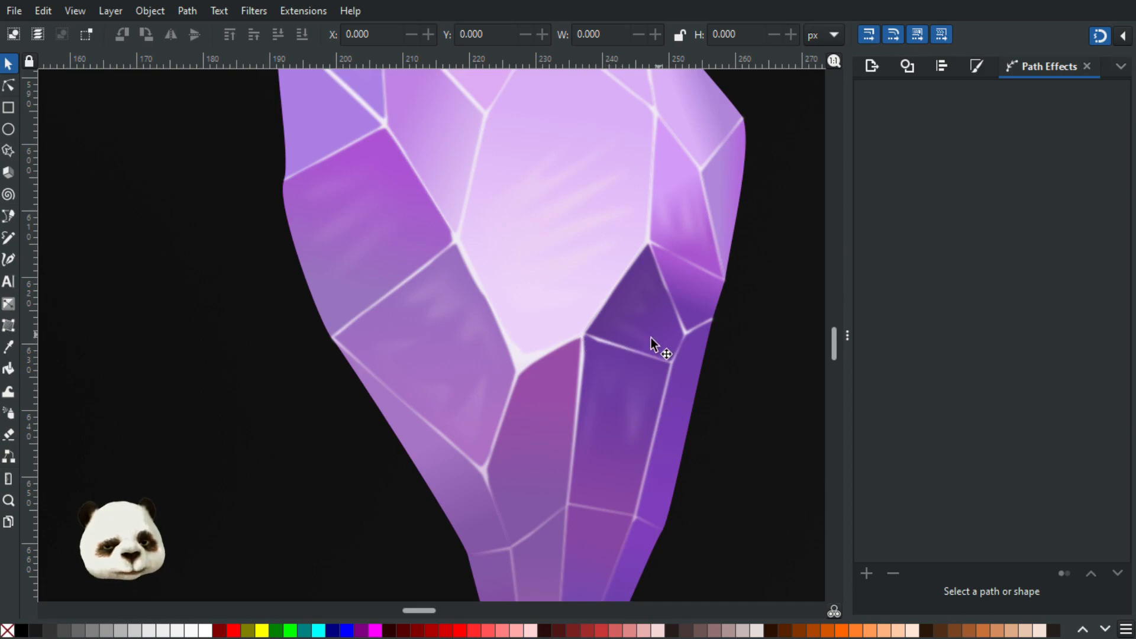
# - Select the crystal's network of white edge lines with the Node tool, inspect its nodes, and return to the Selector tool
pyautogui.click(10, 87)
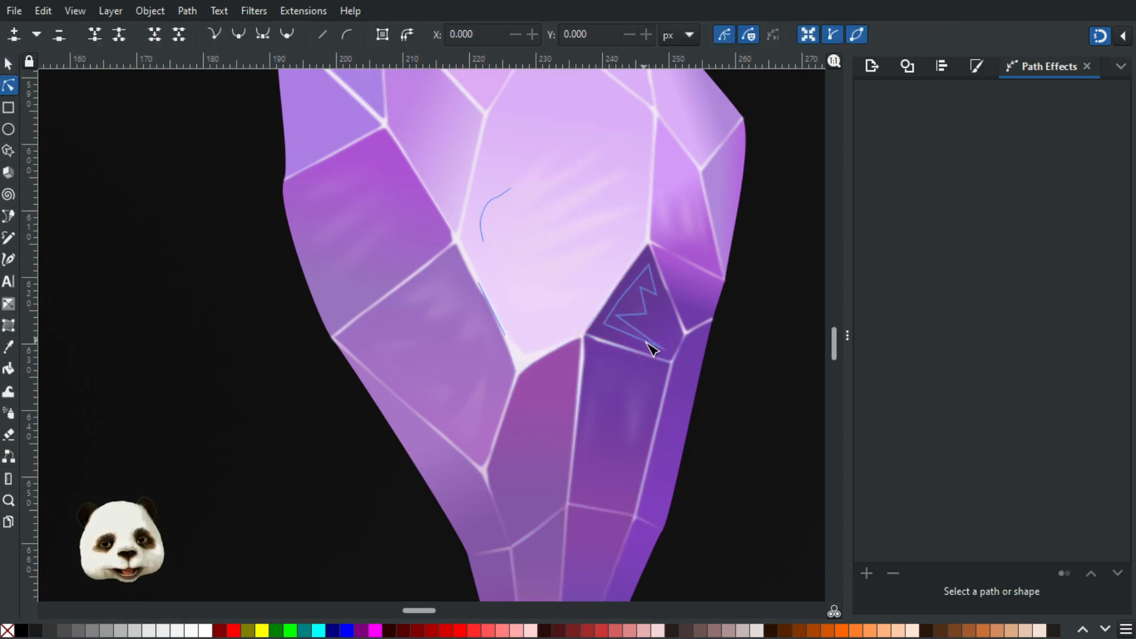
pyautogui.click(602, 348)
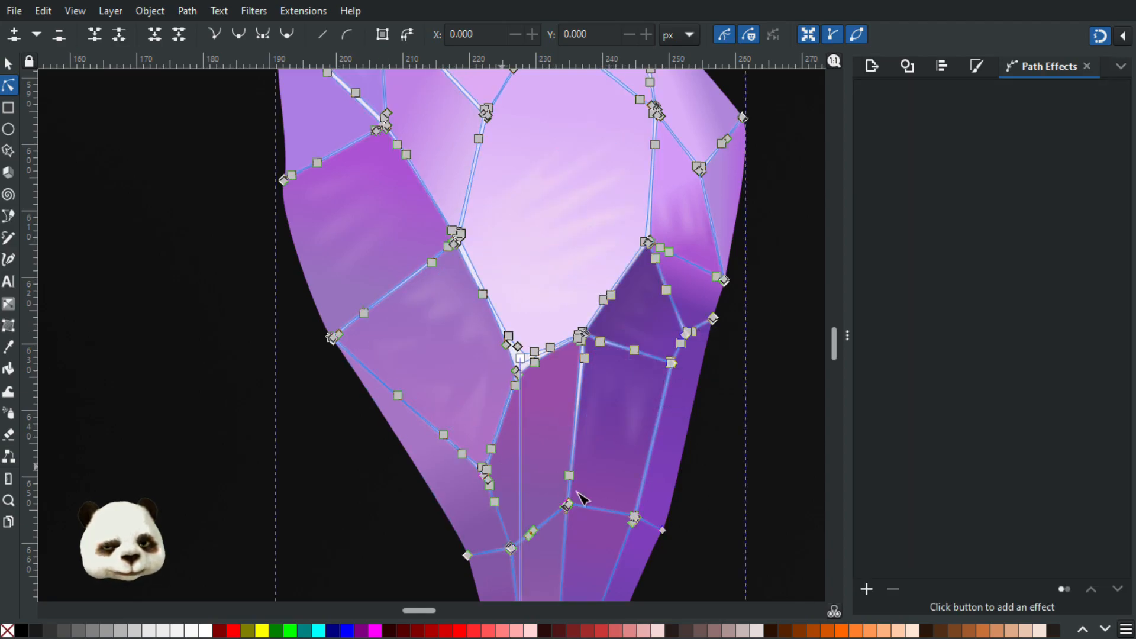
pyautogui.scroll(-7, 578, 497)
pyautogui.scroll(-2, 633, 449)
pyautogui.scroll(-1, 632, 422)
pyautogui.click(586, 182)
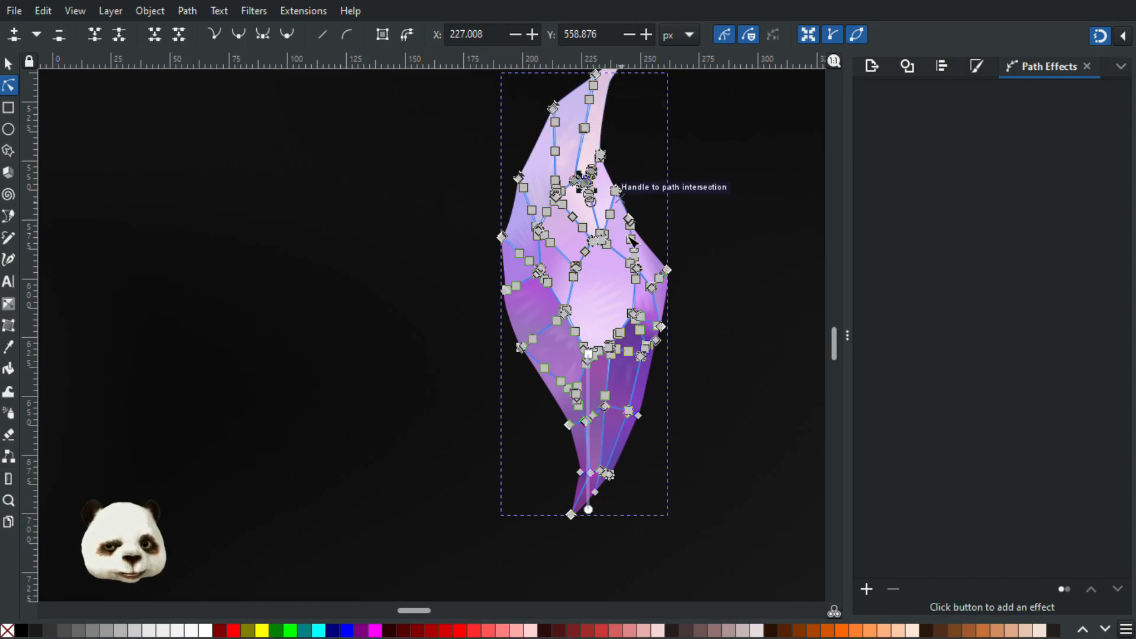
pyautogui.click(13, 66)
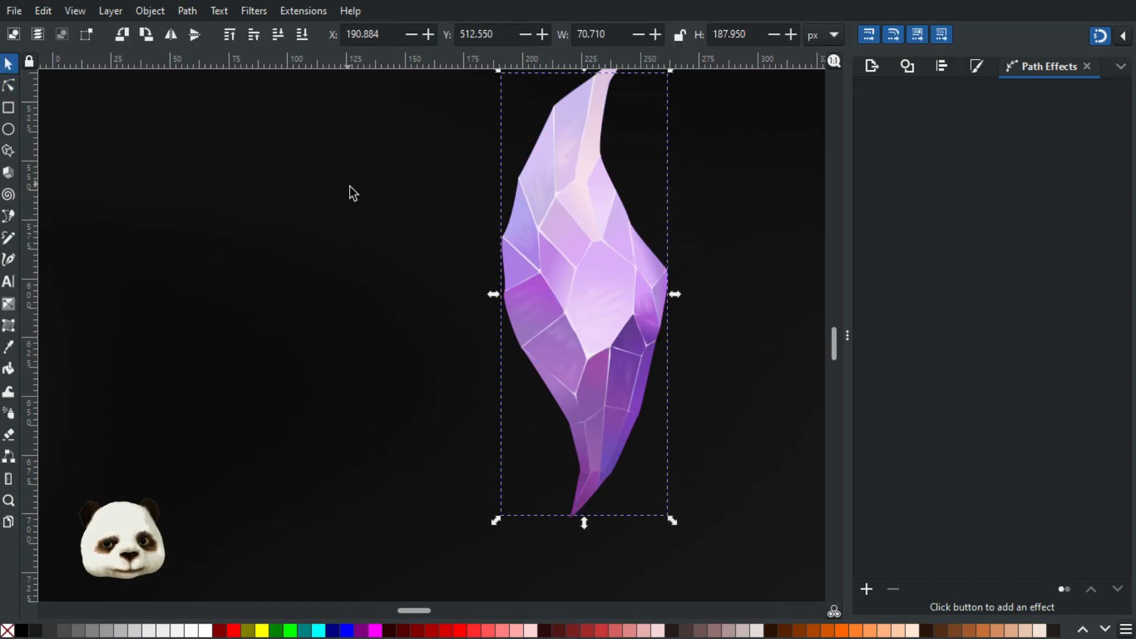
# - Examine the gradients and soft highlight strokes on the crystal's middle and lower facets
pyautogui.scroll(5, 606, 199)
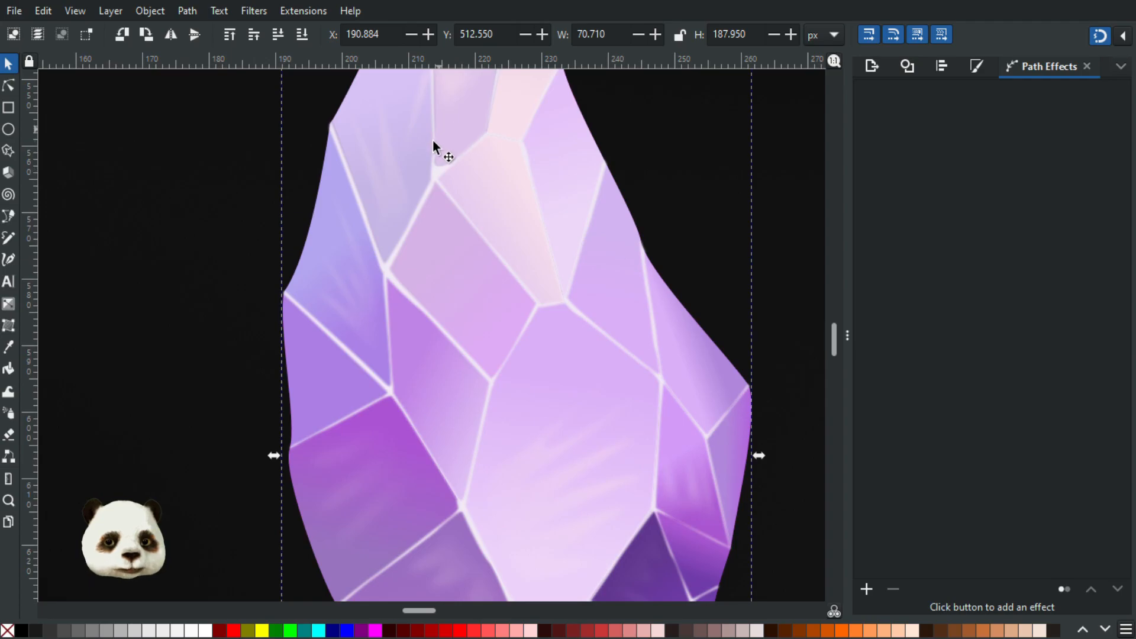
pyautogui.scroll(-3, 460, 239)
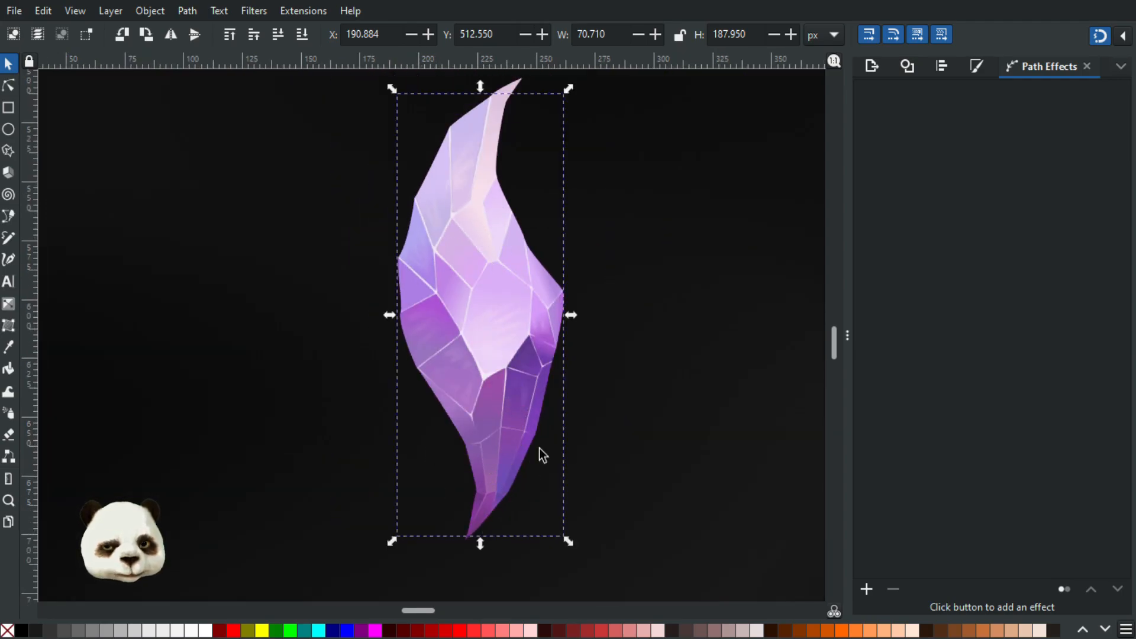
pyautogui.scroll(2, 465, 290)
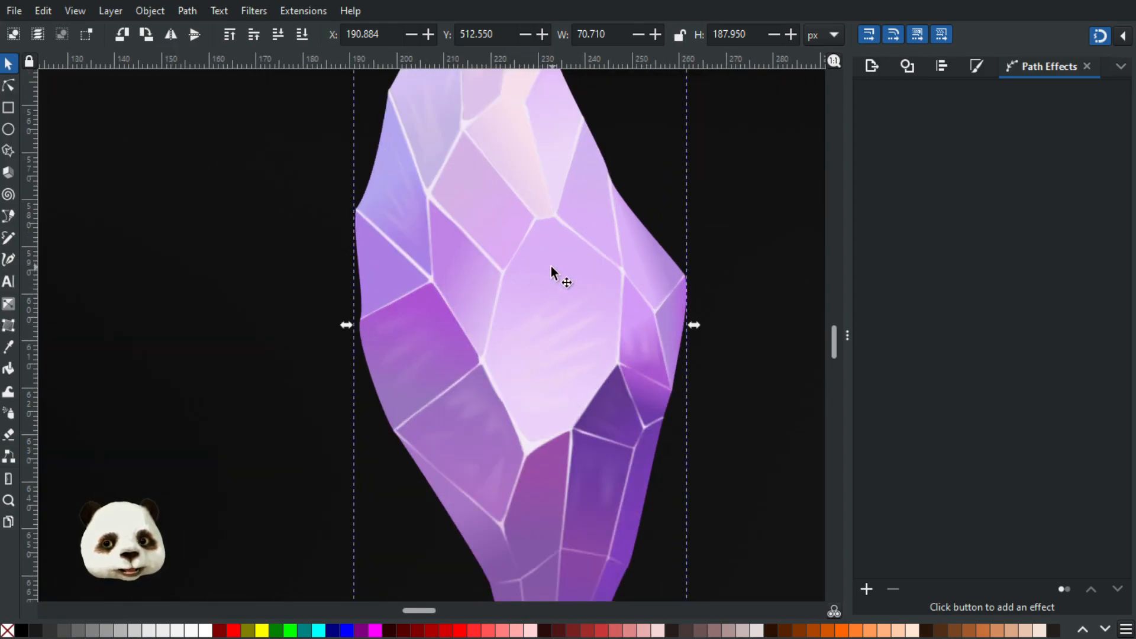
pyautogui.scroll(-5, 548, 264)
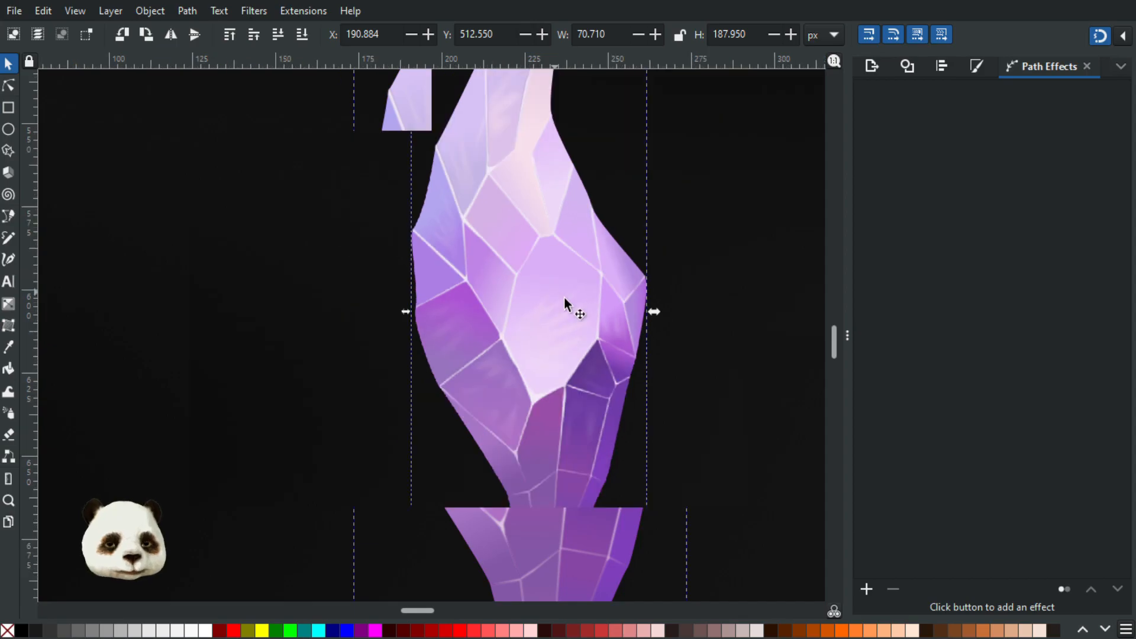
pyautogui.scroll(3, 577, 287)
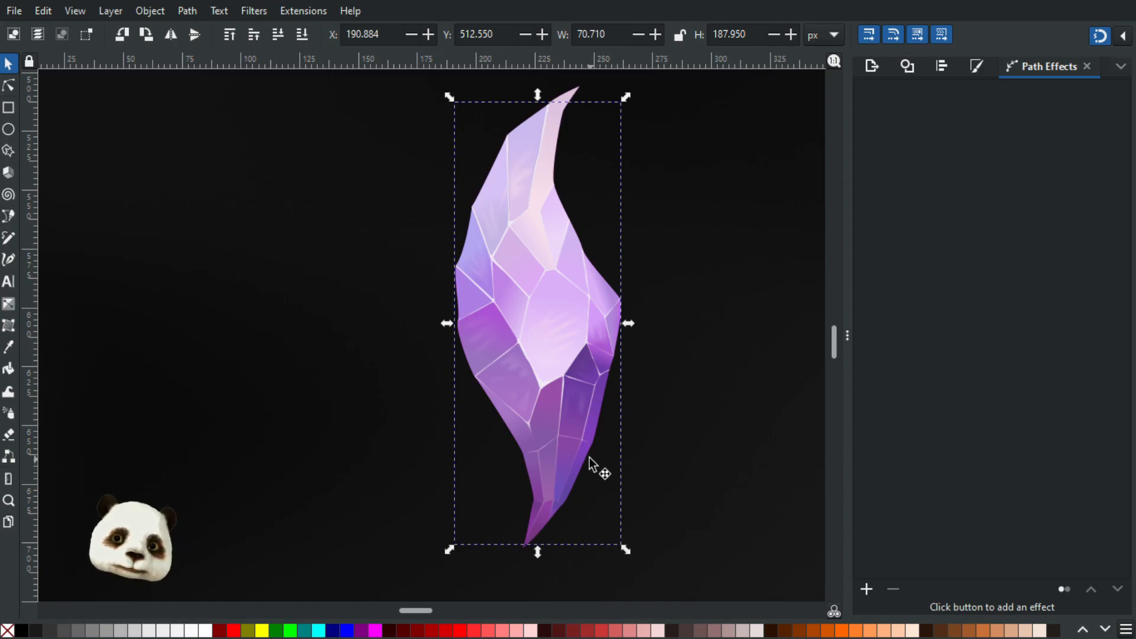
pyautogui.scroll(2, 588, 456)
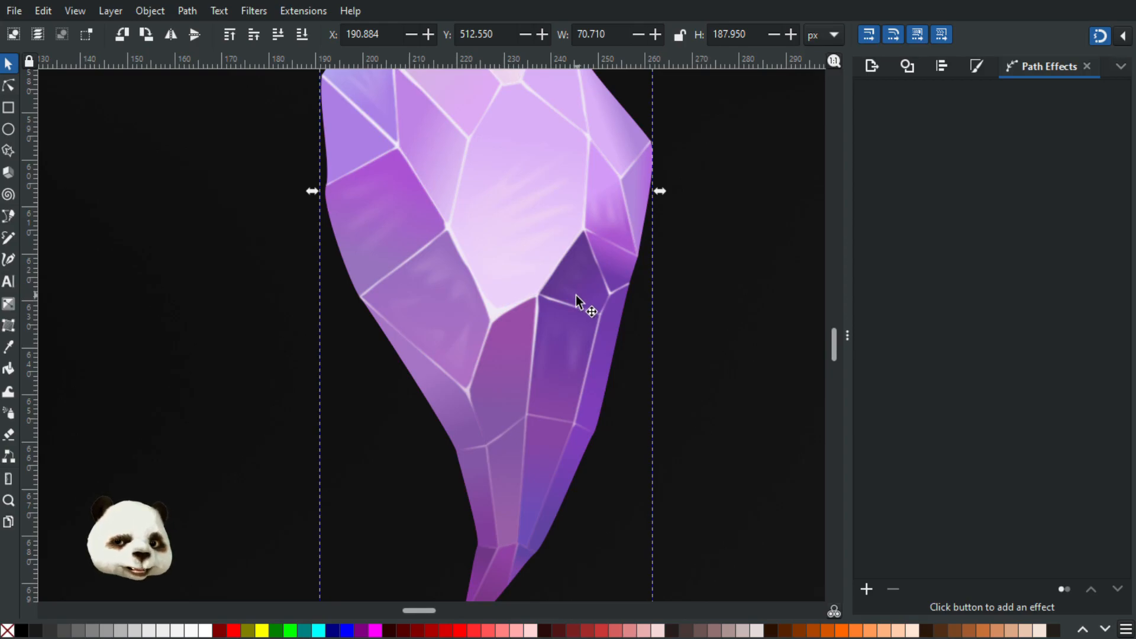
pyautogui.scroll(-1, 574, 292)
pyautogui.scroll(-1, 595, 307)
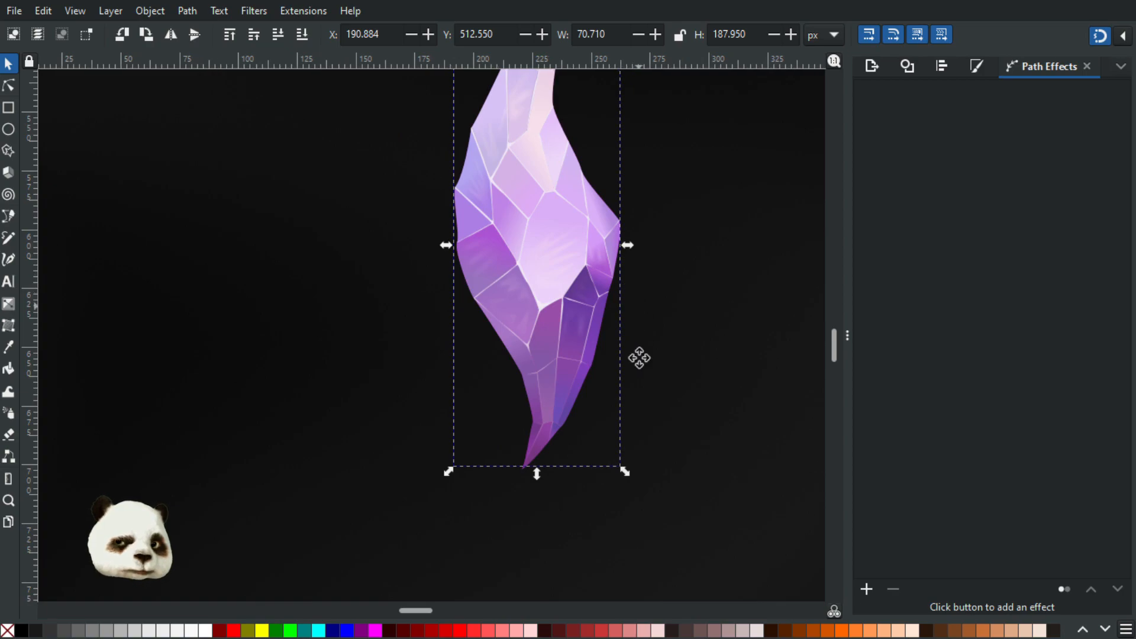
pyautogui.scroll(3, 639, 357)
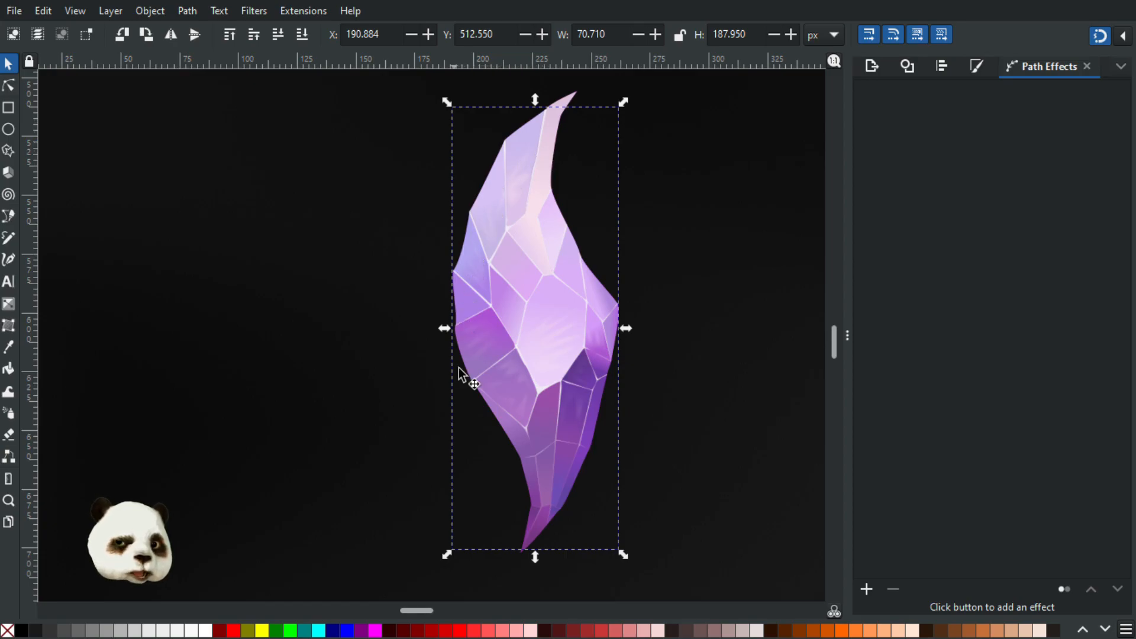
pyautogui.keyDown('ctrl'); pyautogui.scroll(2, 531, 371); pyautogui.keyUp('ctrl')
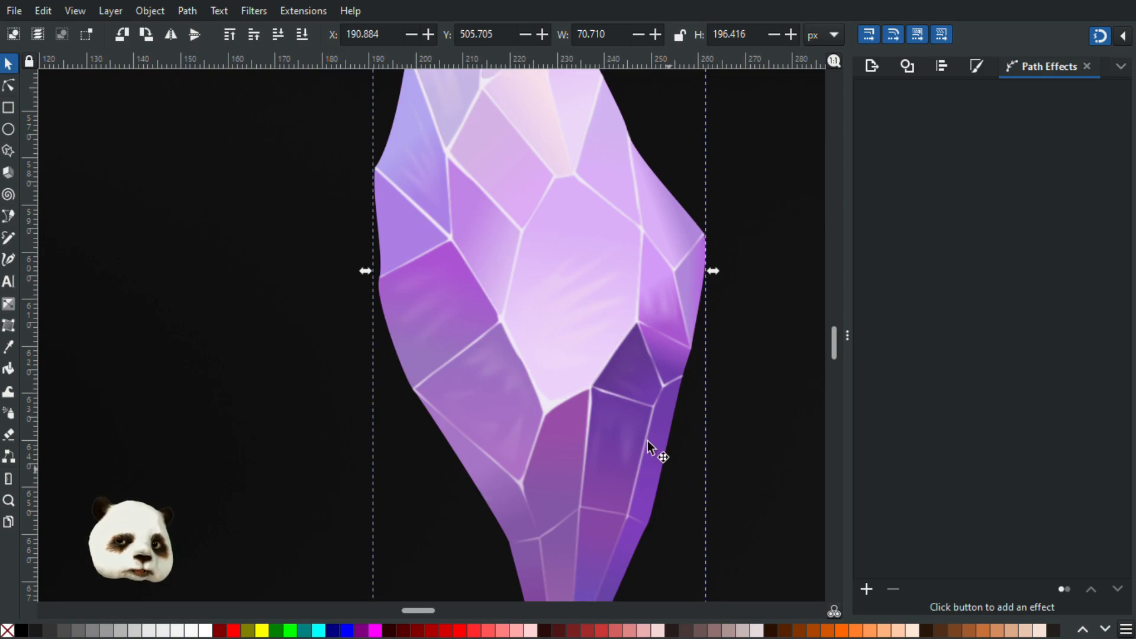
pyautogui.keyDown('ctrl'); pyautogui.scroll(-3, 563, 444); pyautogui.keyUp('ctrl')
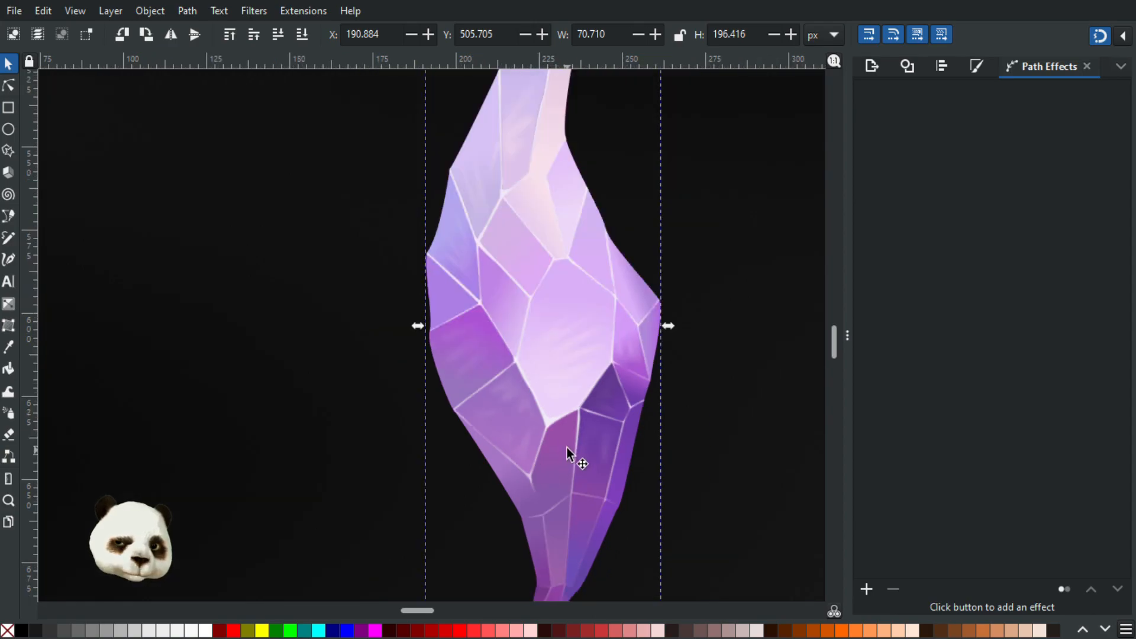
# - Inspect the blurred white edges and faint highlights on the crystal's upper facets at high magnification
pyautogui.moveTo(630, 507); pyautogui.dragTo(636, 553)
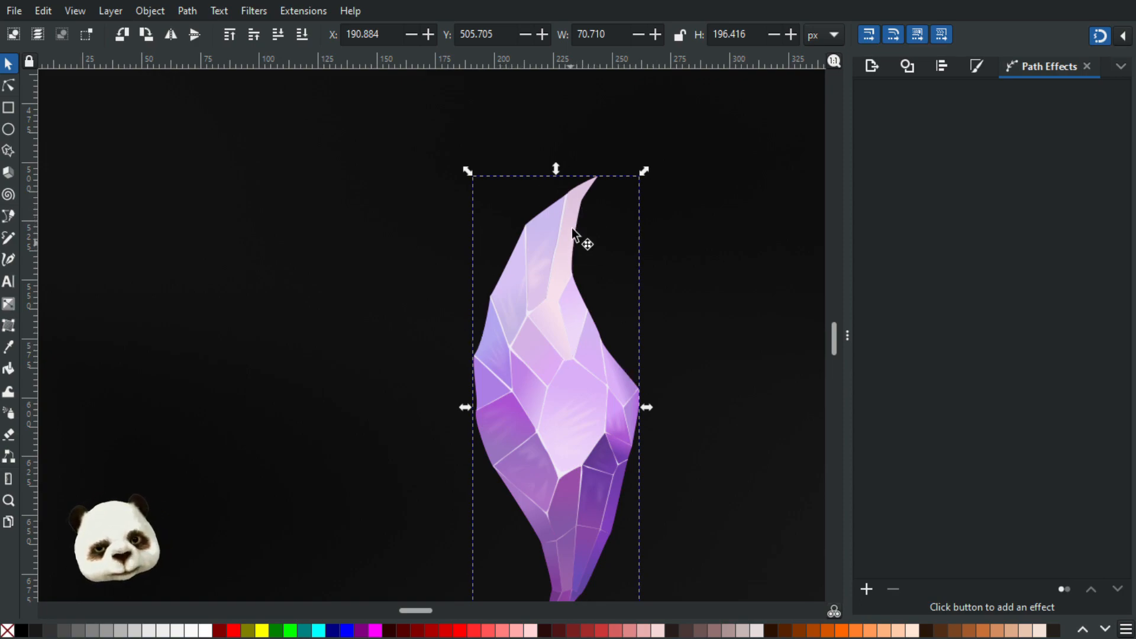
pyautogui.keyDown('ctrl'); pyautogui.scroll(3, 550, 186); pyautogui.keyUp('ctrl')
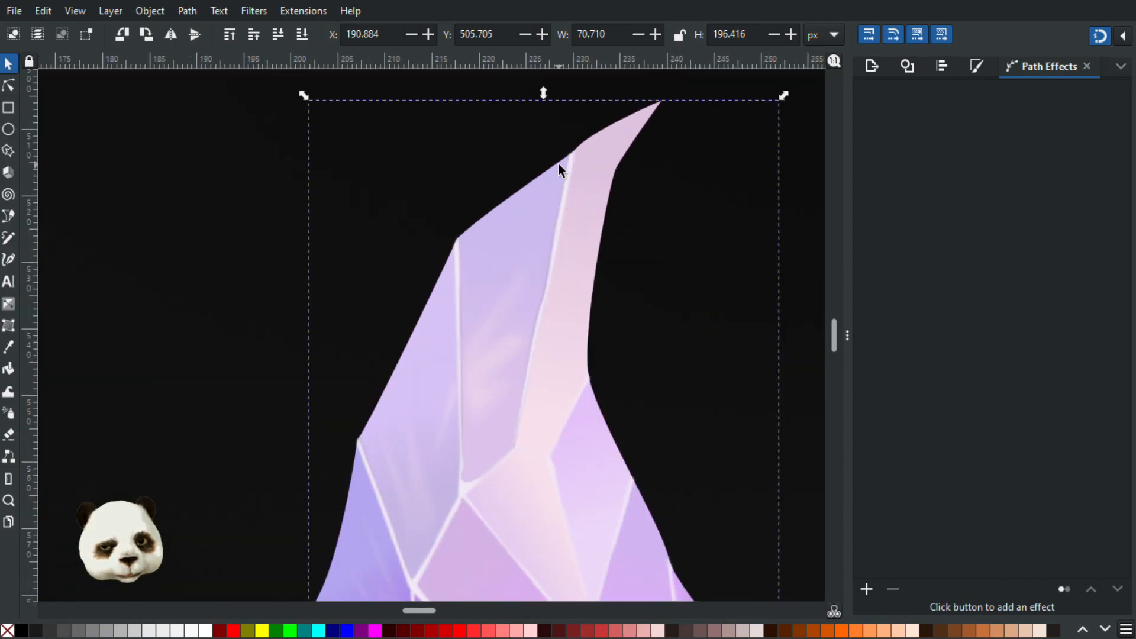
pyautogui.keyDown('ctrl'); pyautogui.scroll(3, 558, 162); pyautogui.keyUp('ctrl')
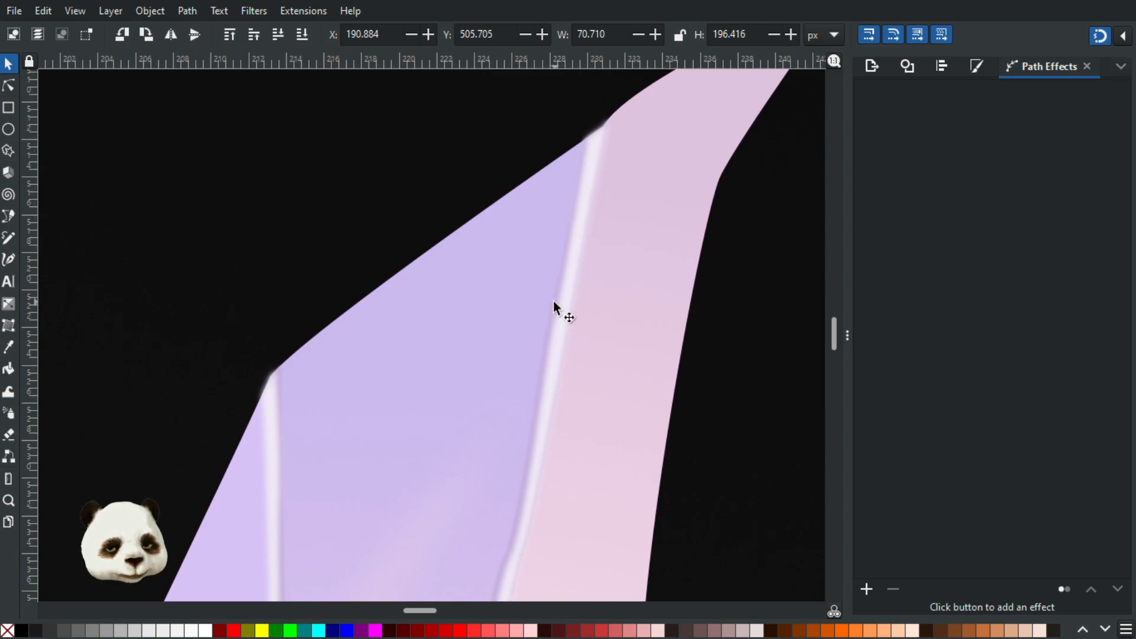
pyautogui.scroll(-5, 482, 406)
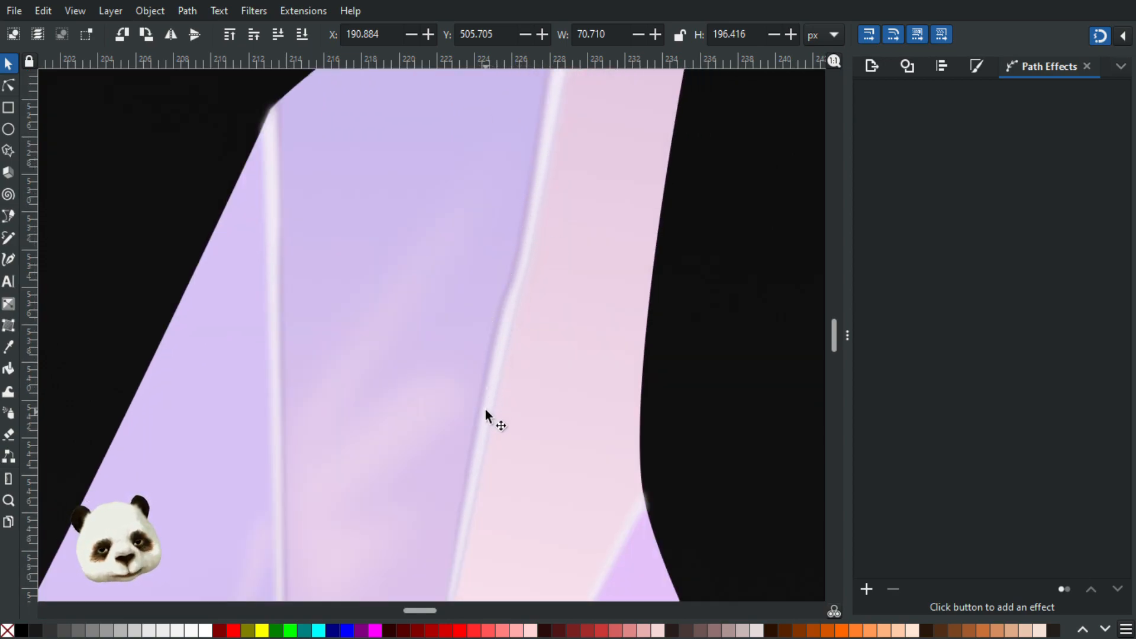
pyautogui.scroll(-2, 491, 367)
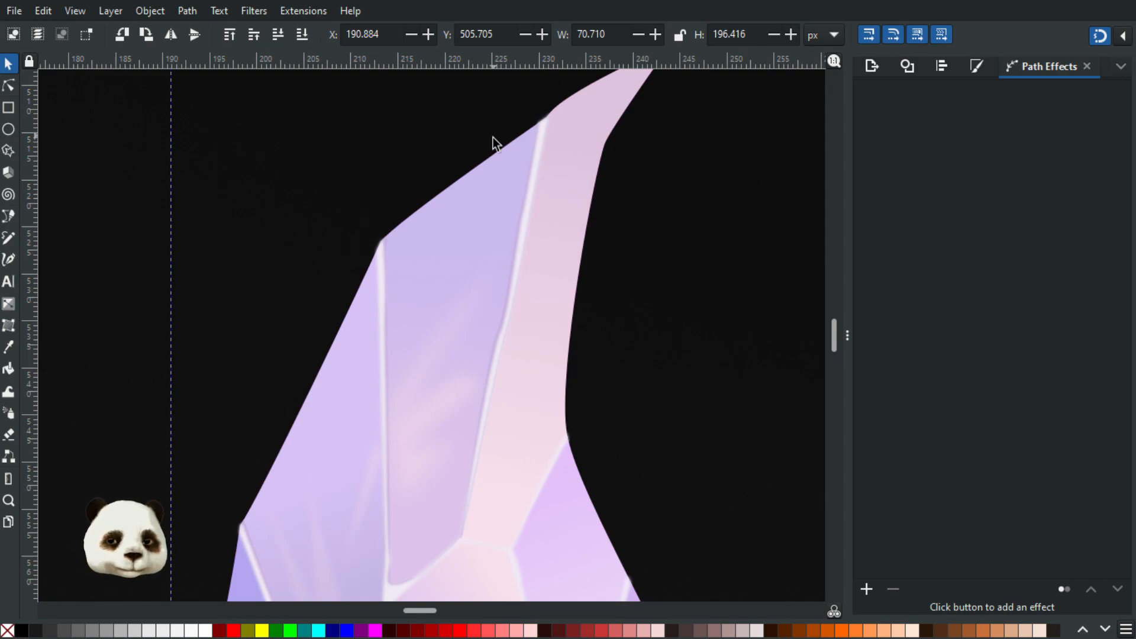
pyautogui.keyDown('ctrl'); pyautogui.scroll(-1, 482, 180); pyautogui.keyUp('ctrl')
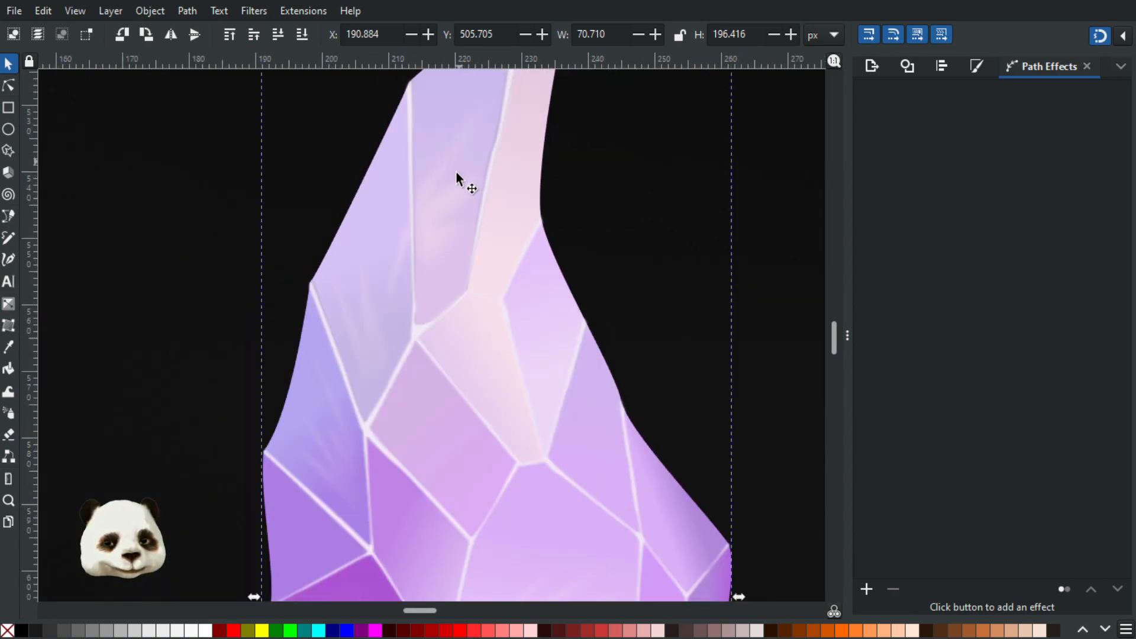
pyautogui.moveTo(456, 181); pyautogui.dragTo(496, 277)
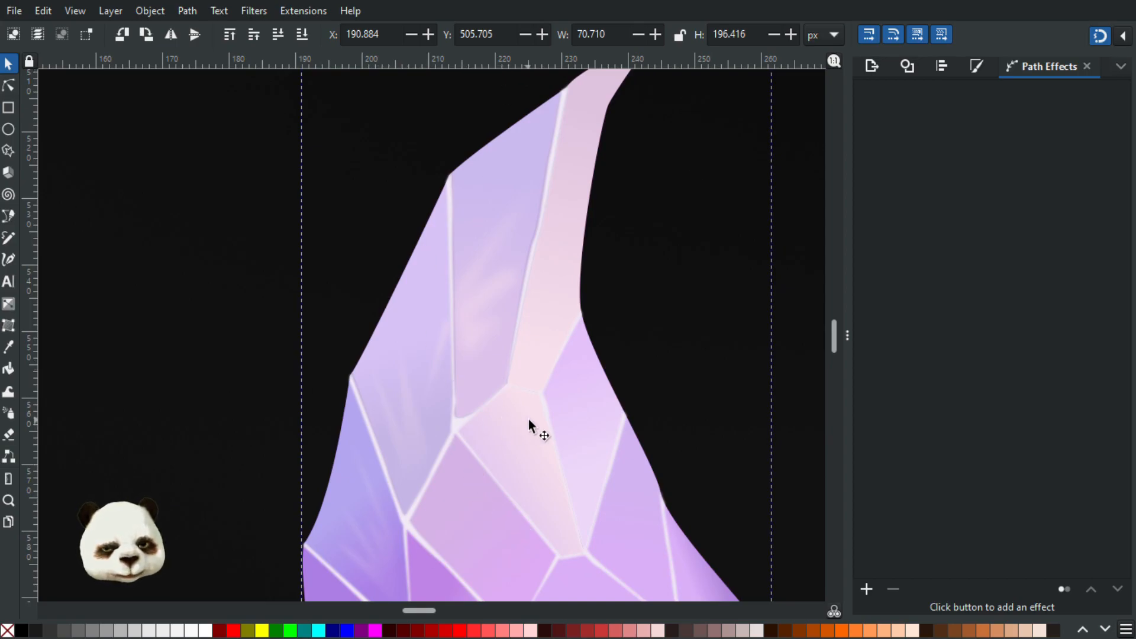
# - Check the crystal's pointed upper and lower ends, deselect it, and view the whole crystal
pyautogui.keyDown('ctrl'); pyautogui.scroll(-2, 527, 419); pyautogui.keyUp('ctrl')
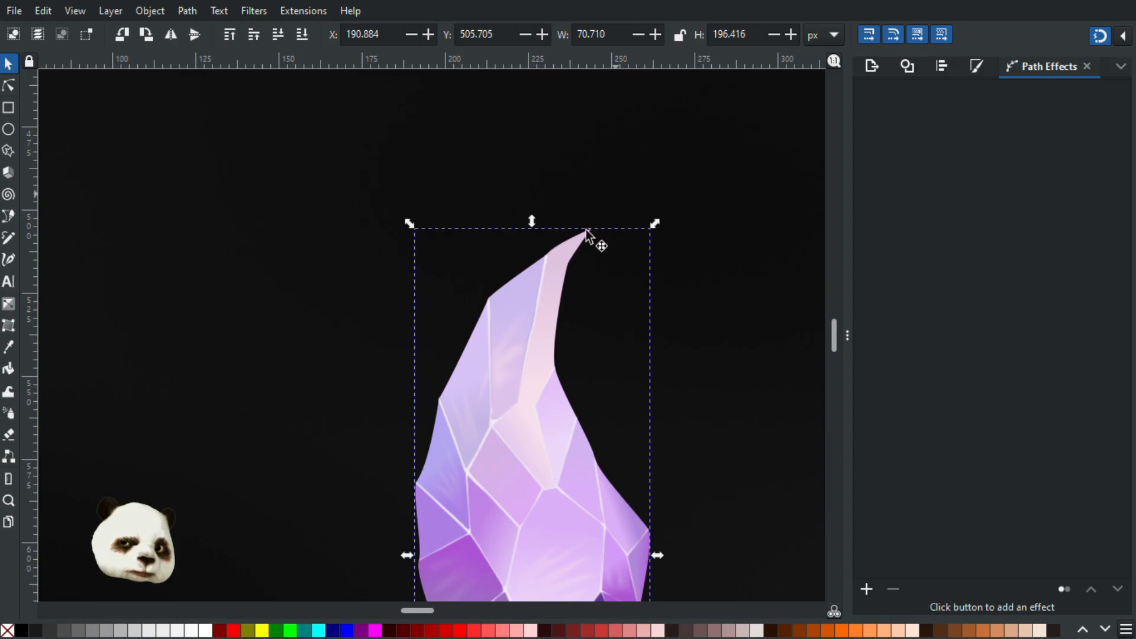
pyautogui.scroll(-10, 586, 337)
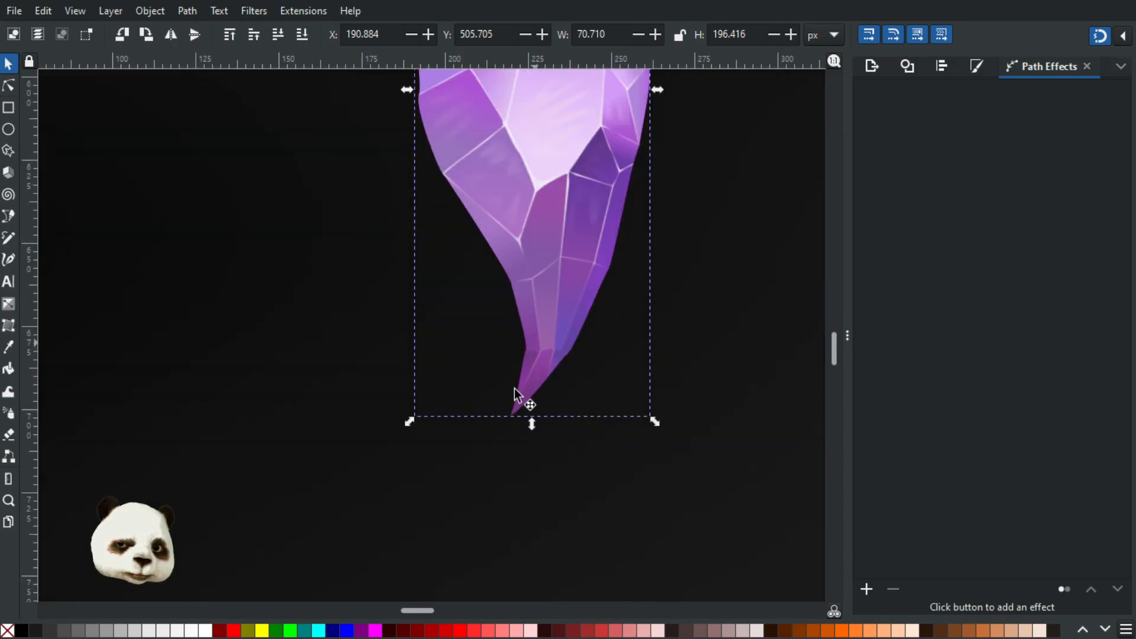
pyautogui.scroll(10, 555, 231)
pyautogui.scroll(-3, 659, 271)
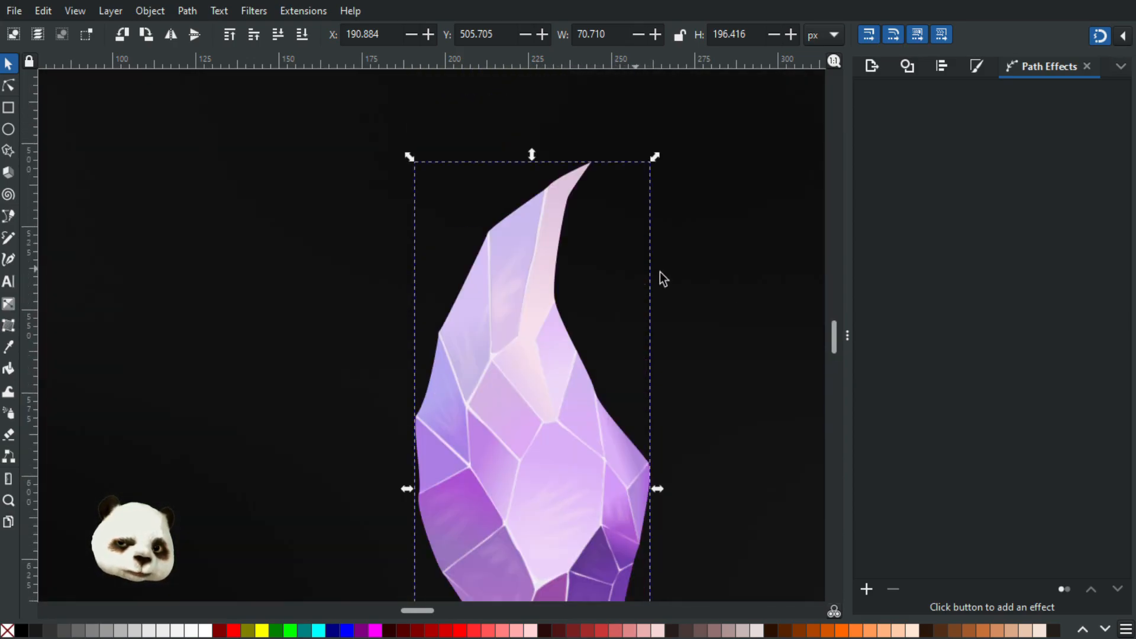
pyautogui.click(768, 296)
pyautogui.keyDown('ctrl'); pyautogui.scroll(-2, 754, 298); pyautogui.keyUp('ctrl')
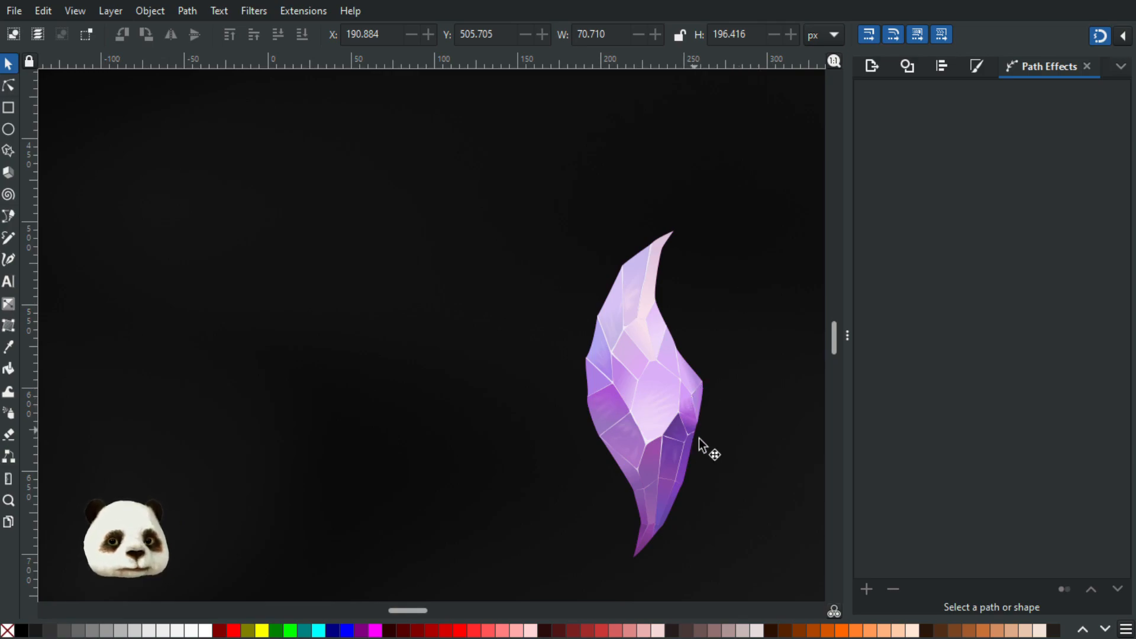
pyautogui.scroll(-2, 700, 443)
pyautogui.scroll(2, 734, 451)
pyautogui.moveTo(740, 408); pyautogui.dragTo(611, 398)
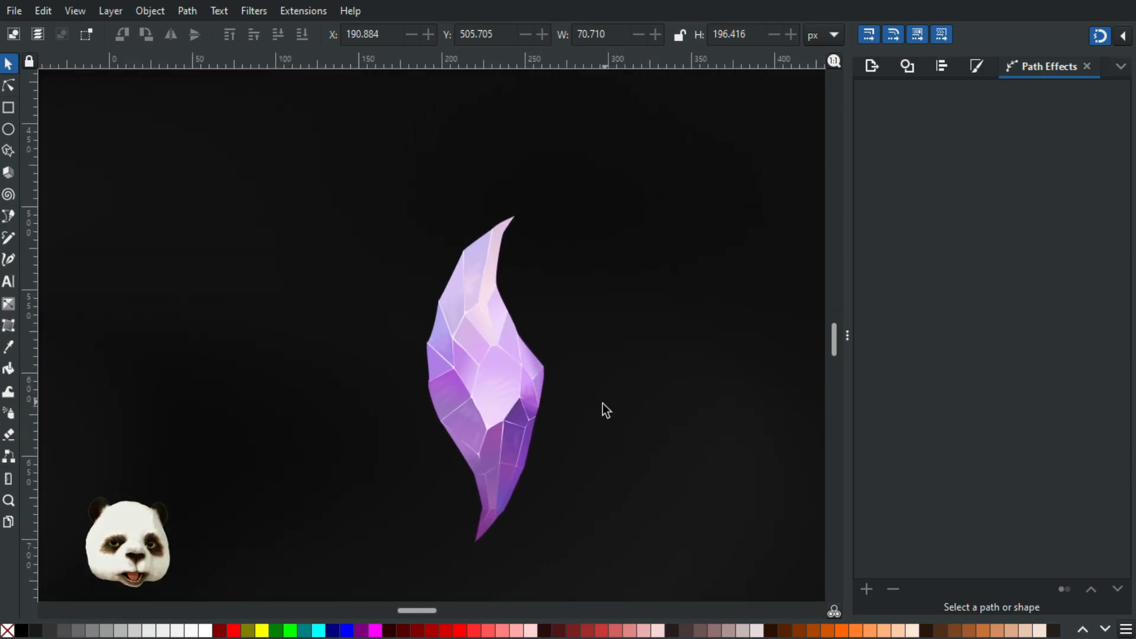
pyautogui.scroll(-4, 601, 406)
pyautogui.scroll(3, 628, 414)
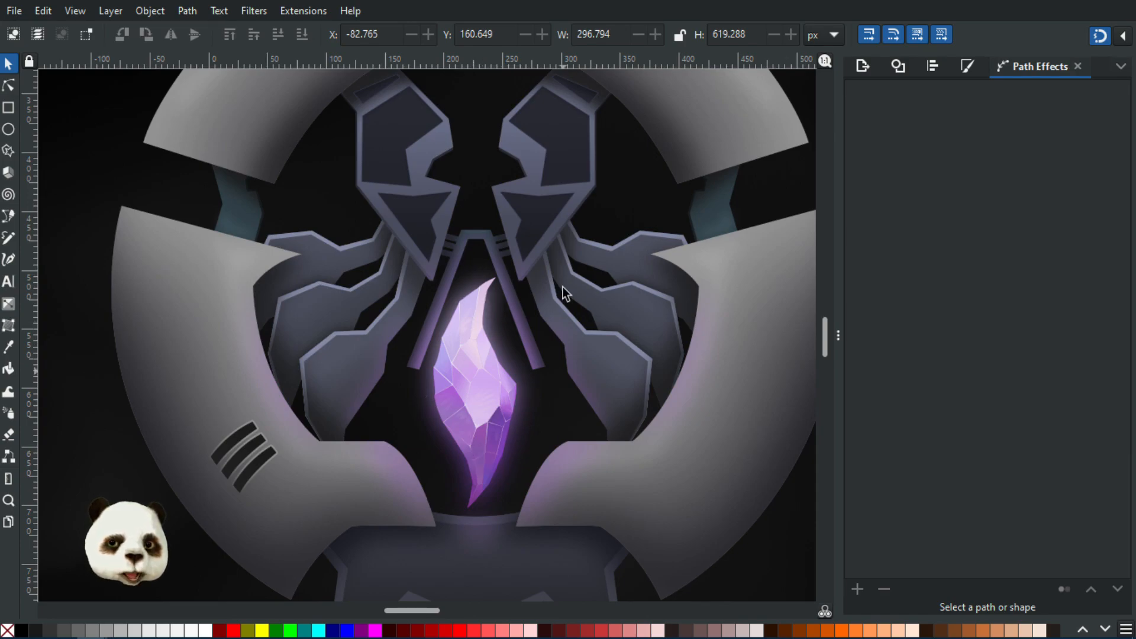
# - Move the crystal's facet artwork aside onto the grey ring to expose the purple gradient base shape, and undo the move
pyautogui.click(488, 406)
pyautogui.moveTo(490, 404); pyautogui.dragTo(747, 447)
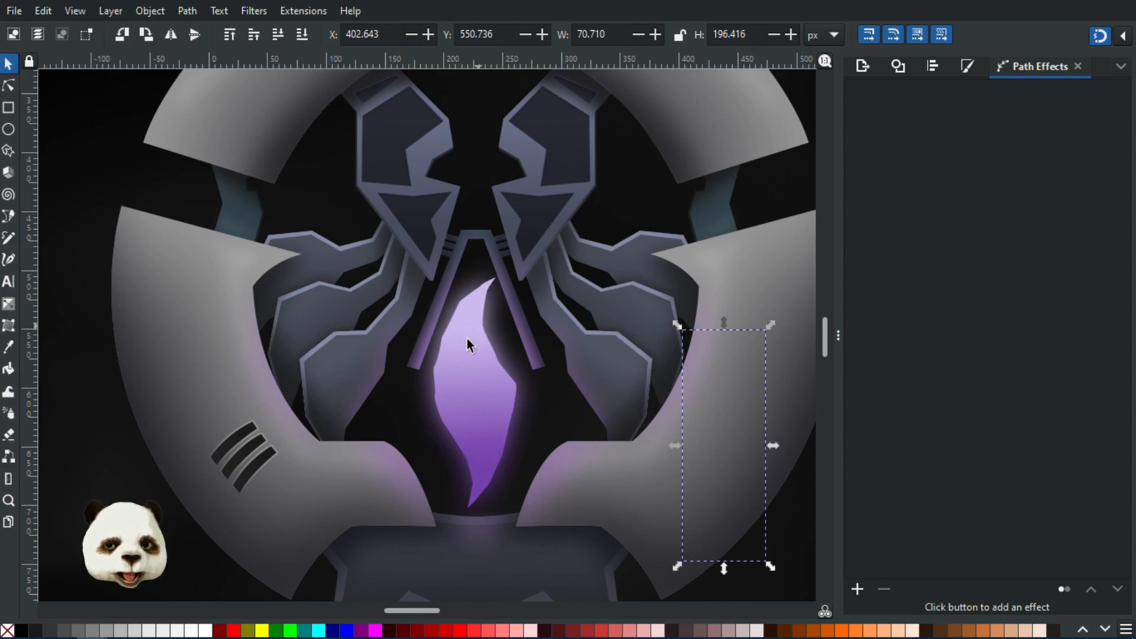
pyautogui.hotkey('ctrl', 'z')
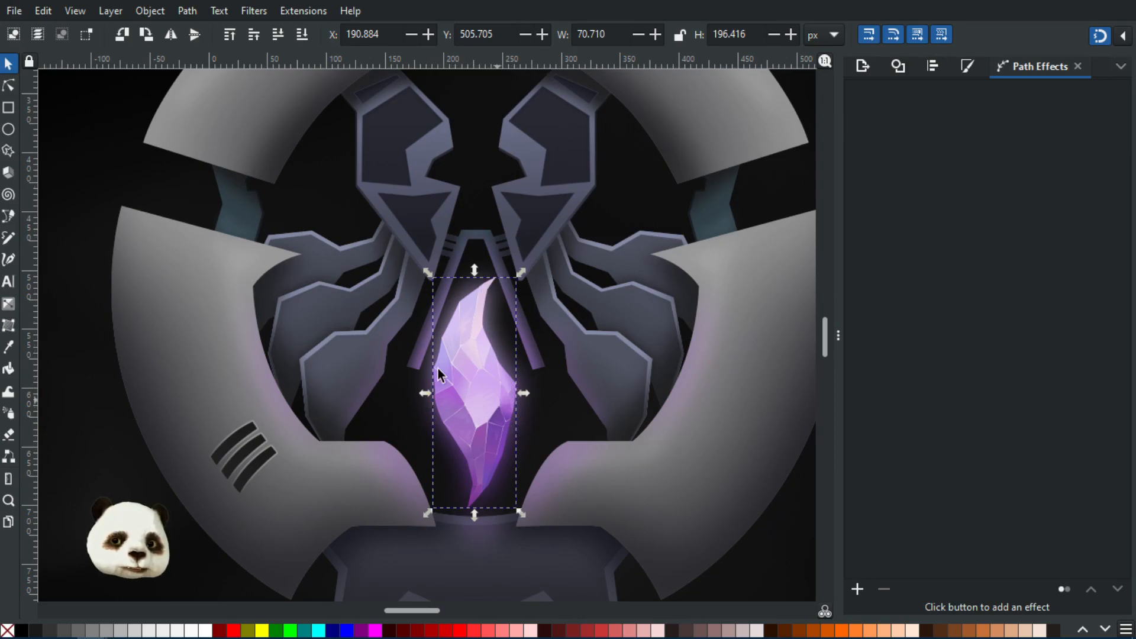
# - Deselect the crystal artwork and view the whole emblem with the glowing crystal at its centre
pyautogui.scroll(-1, 464, 458)
pyautogui.click(765, 473)
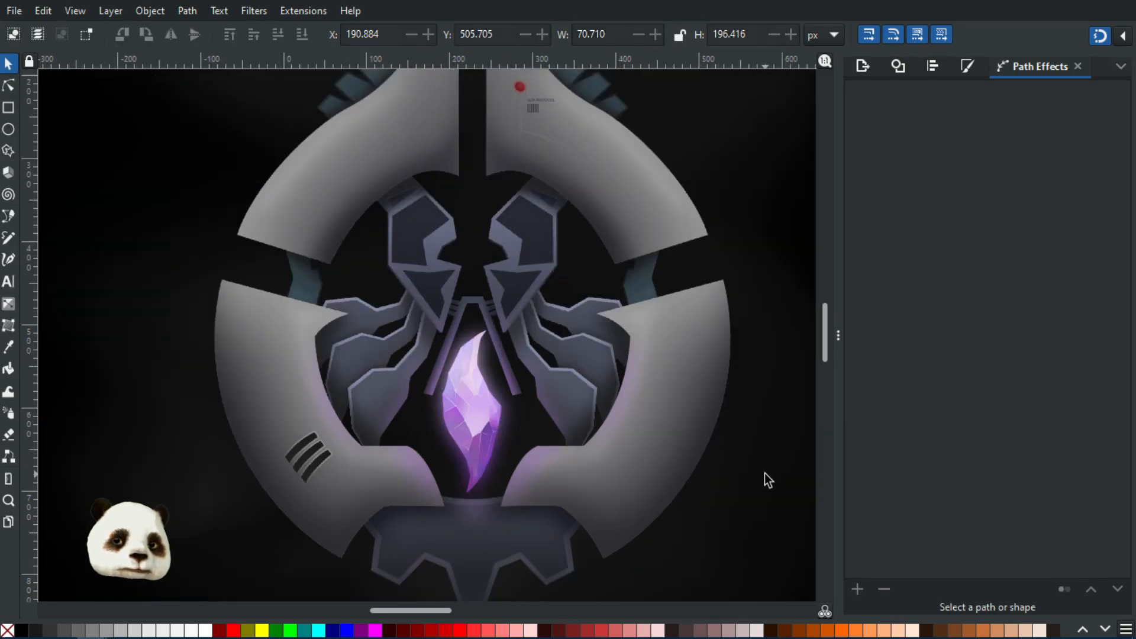
pyautogui.scroll(-1, 747, 469)
pyautogui.moveTo(715, 481); pyautogui.dragTo(605, 467)
pyautogui.scroll(-2, 599, 469)
pyautogui.scroll(2, 600, 470)
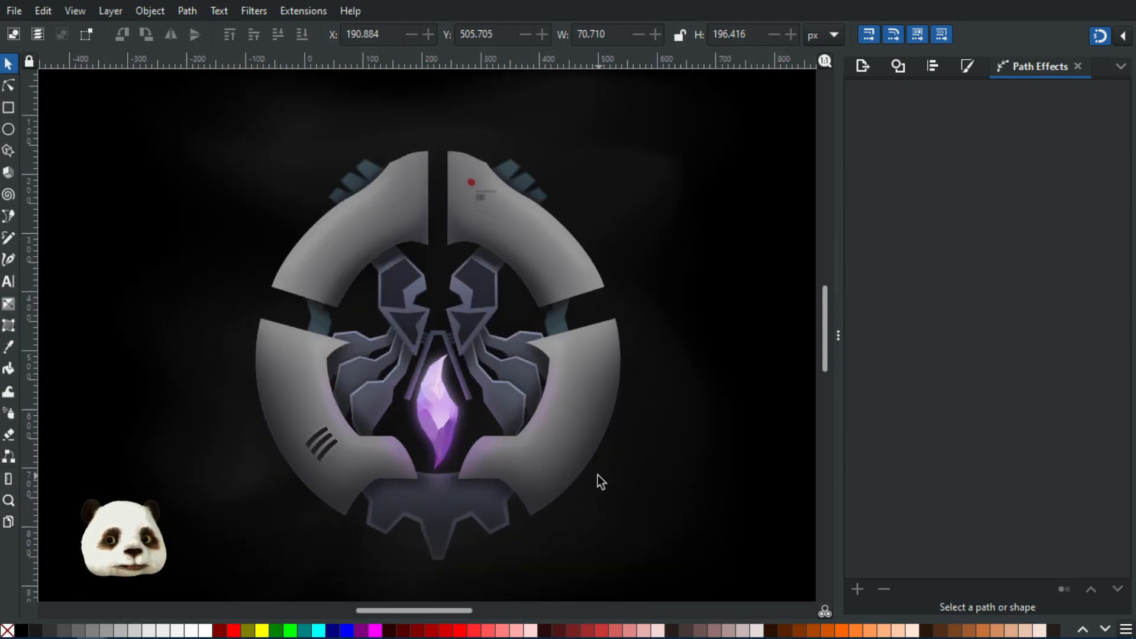